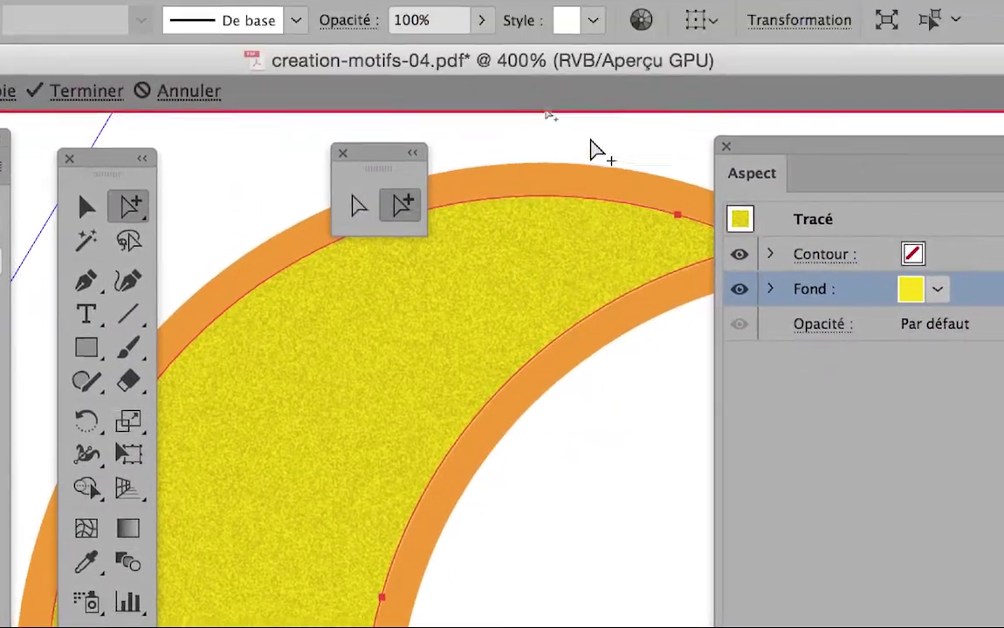
Step: Clear the current selection and select only the yellow inner path of the central crescent moon
click(610, 58)
click(595, 158)
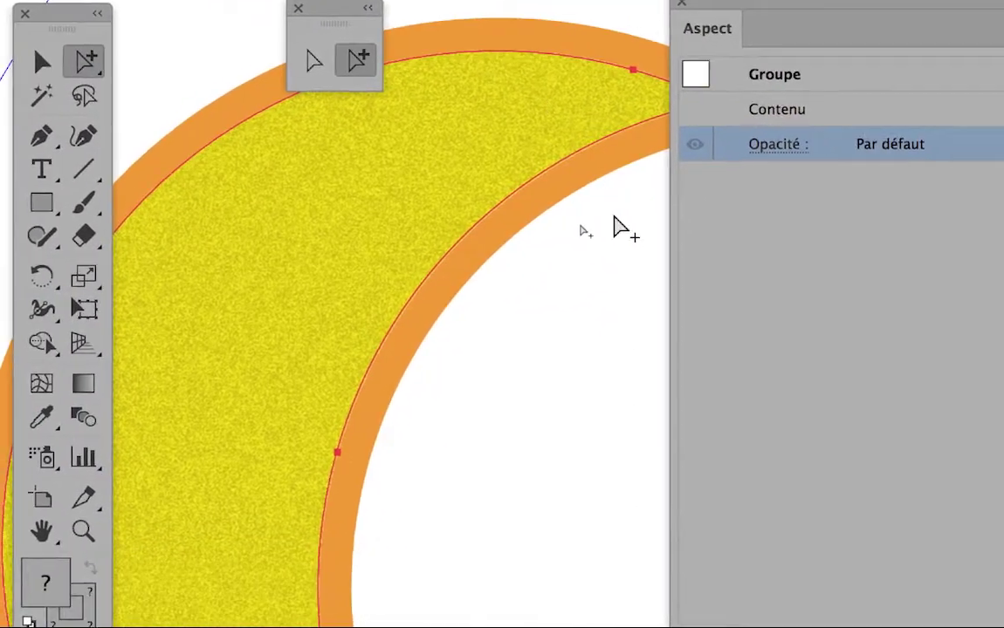
click(682, 318)
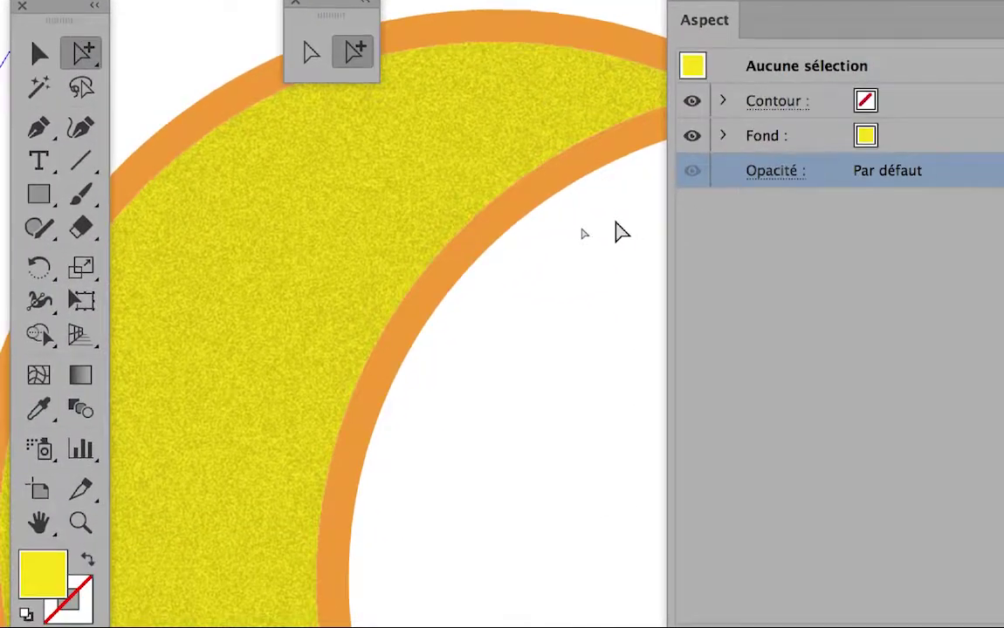
key(ctrl+minus)
click(562, 234)
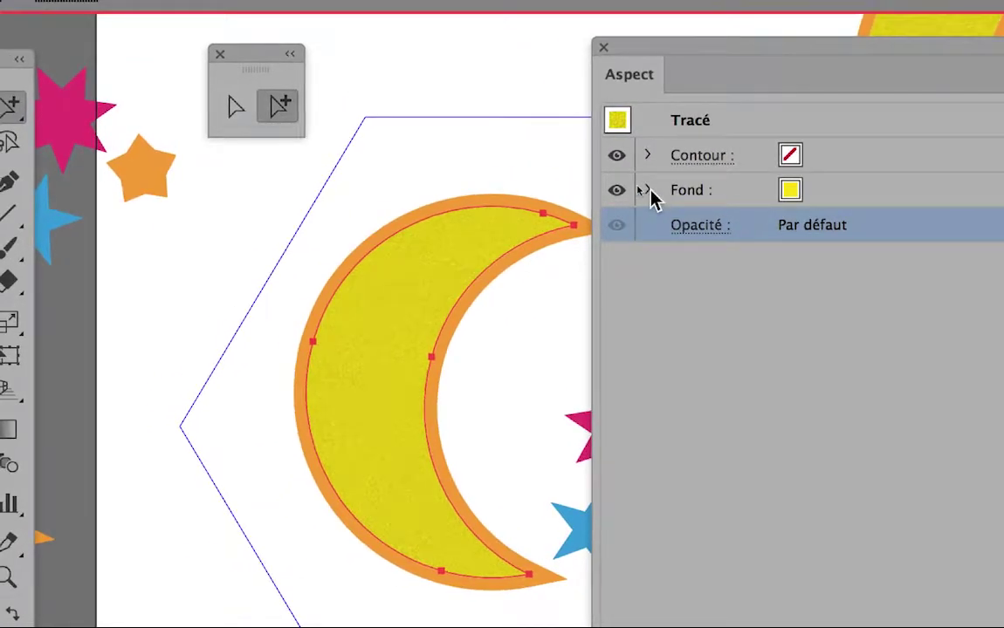
Step: Expand the crescent's fill attributes and switch its Grain photo effect off and back on to compare
click(647, 191)
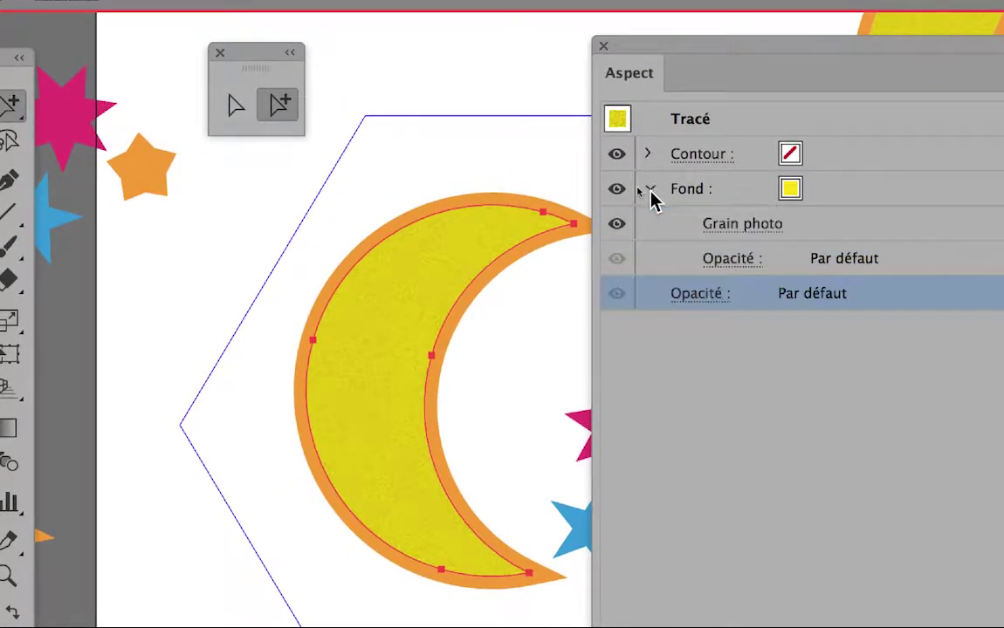
click(648, 190)
click(648, 190)
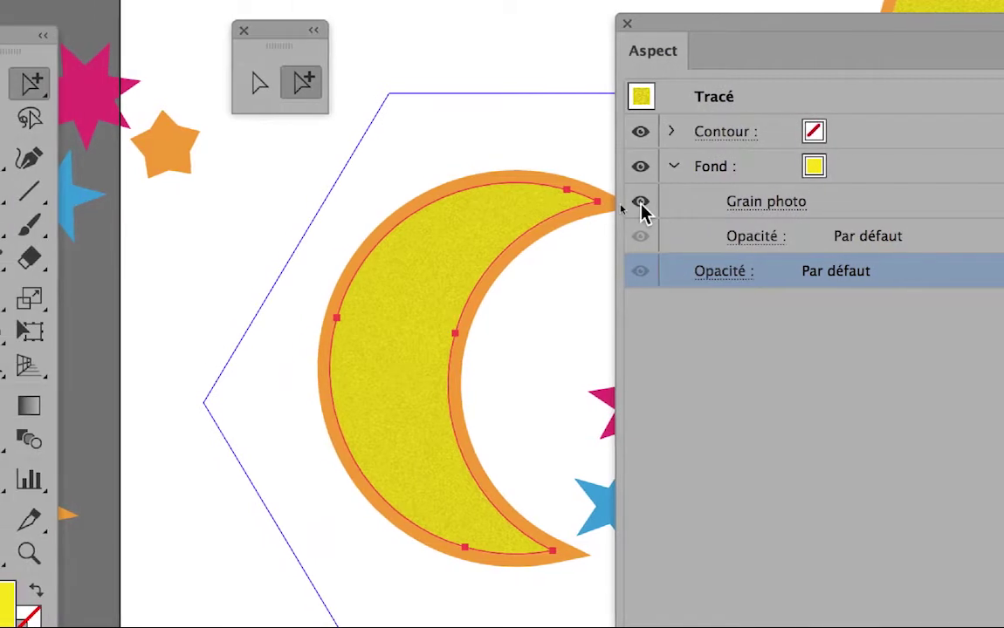
click(623, 202)
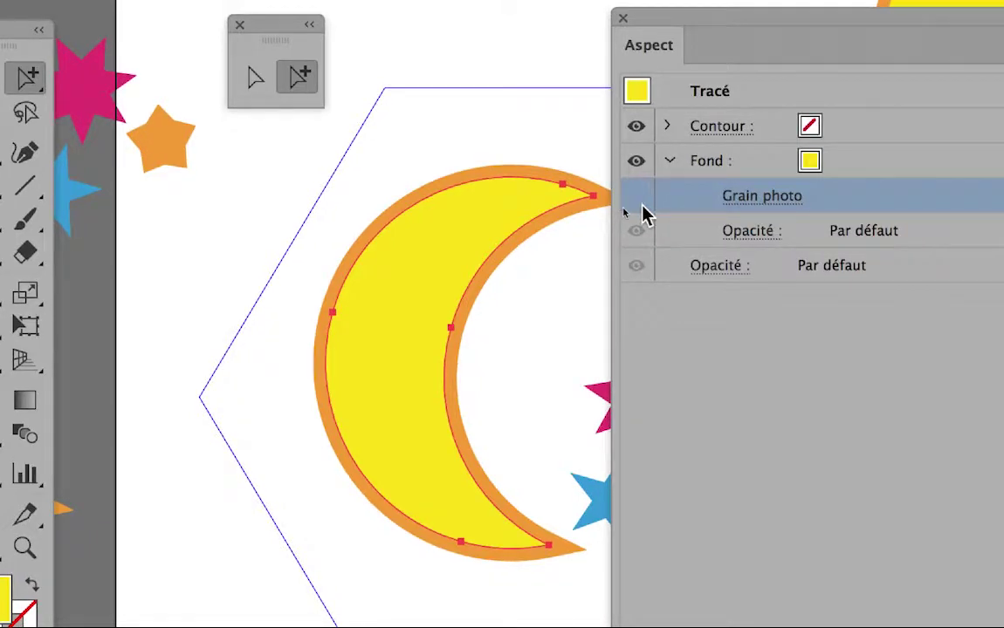
click(640, 208)
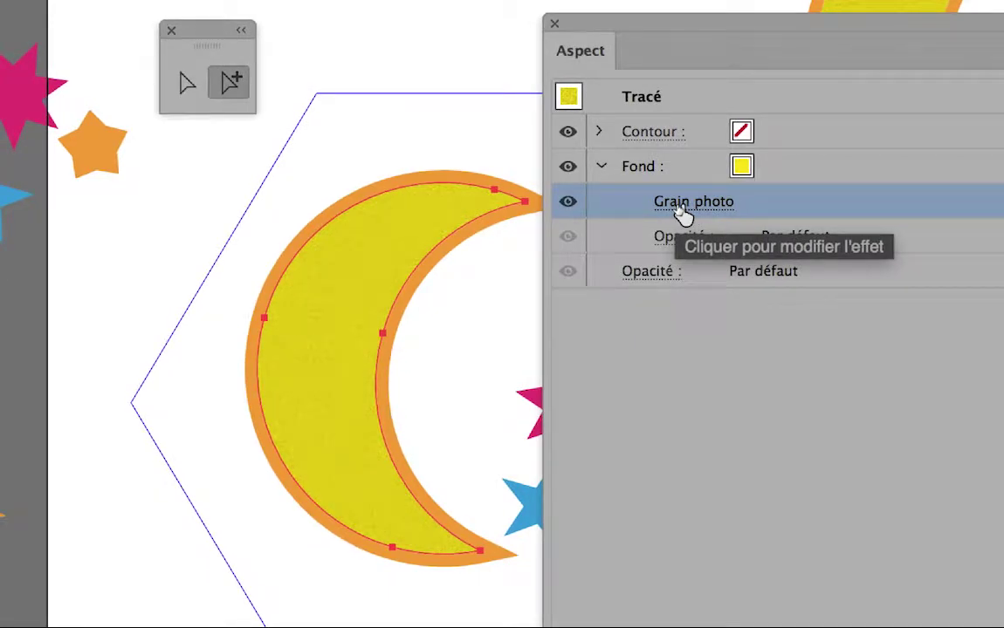
Step: Replace the crescent fill's Grain photo effect with Eponge, using Taille 2, Définition 12 and Lissage 5
click(685, 212)
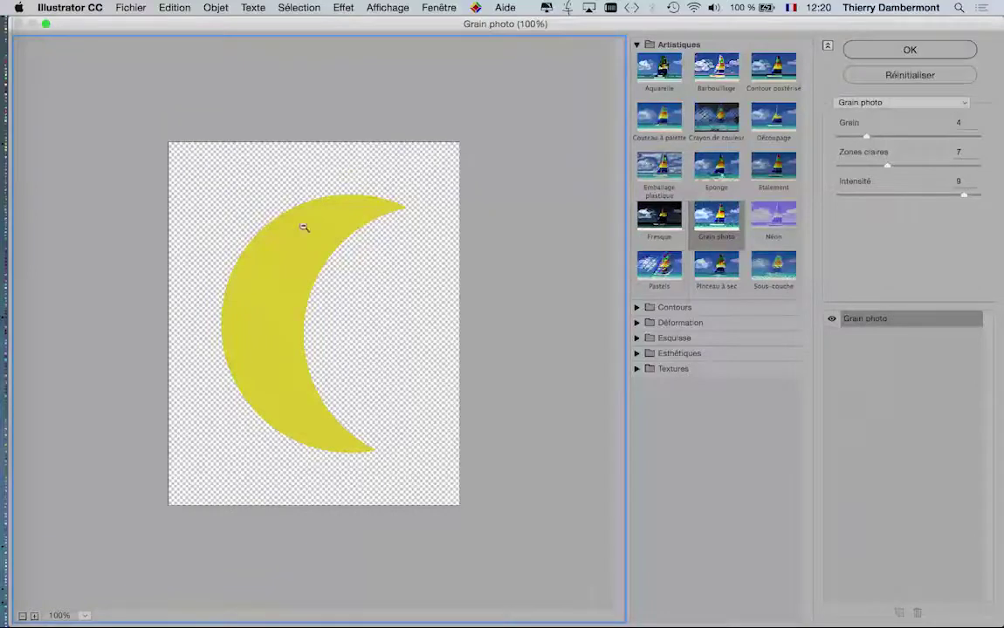
click(304, 227)
click(716, 166)
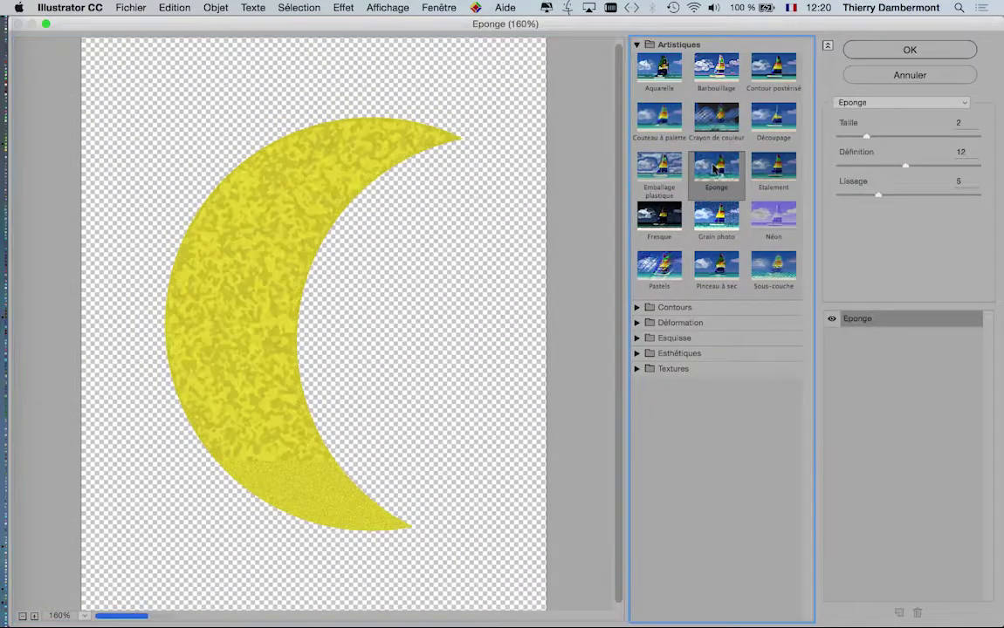
click(909, 49)
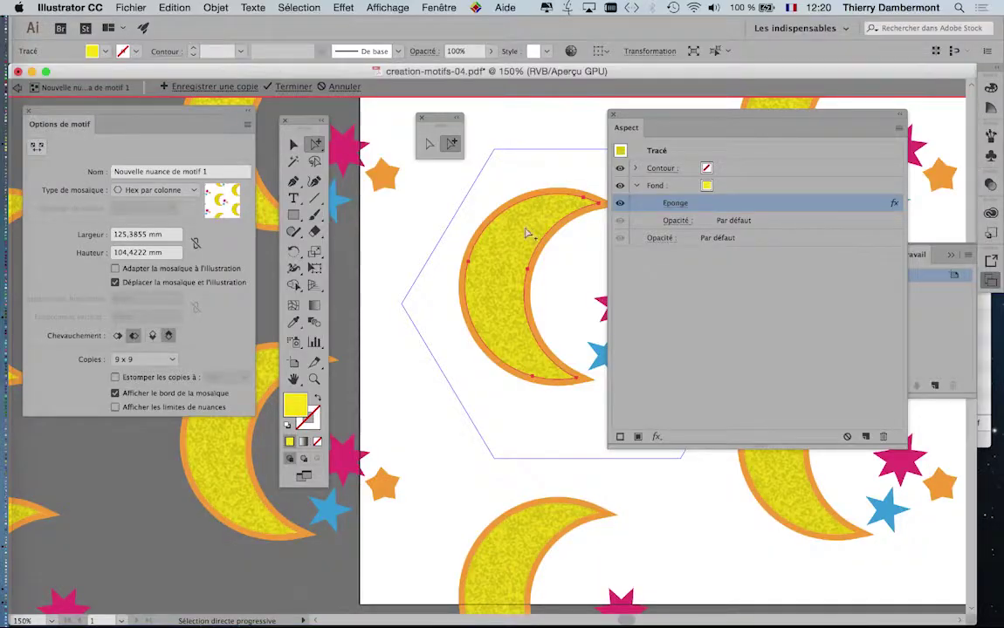
scroll(528, 237, up, 2)
scroll(564, 252, down, 2)
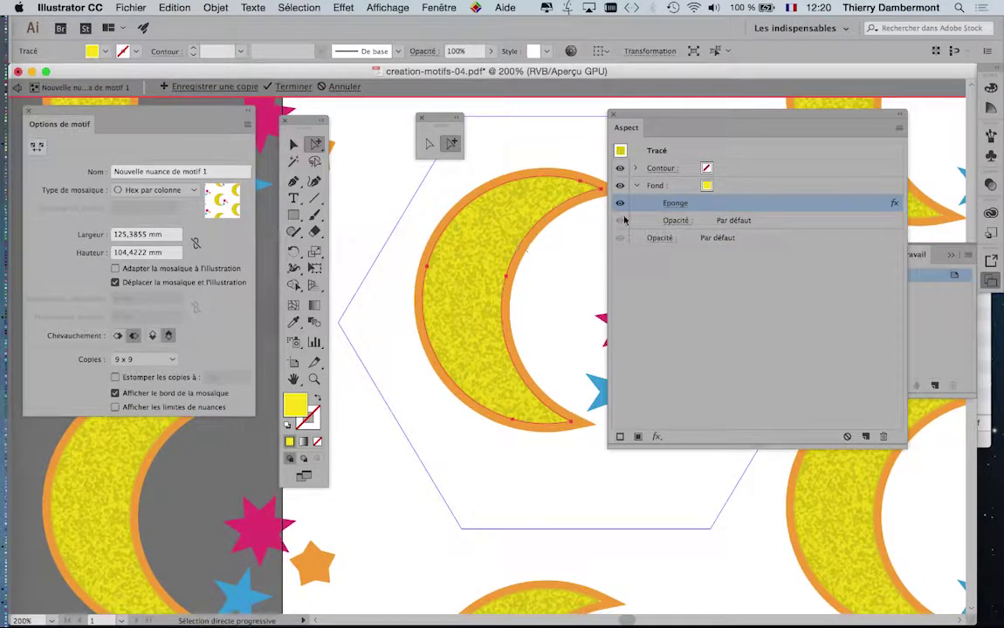
Step: Expand the crescent's fill attributes and review the settings of its Eponge effect
click(639, 189)
click(740, 190)
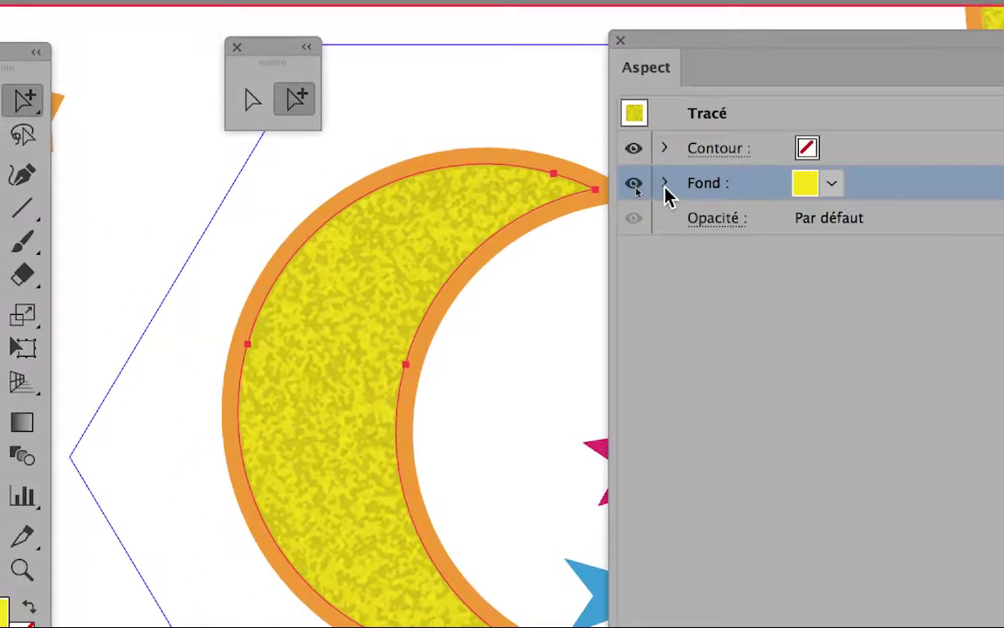
click(664, 185)
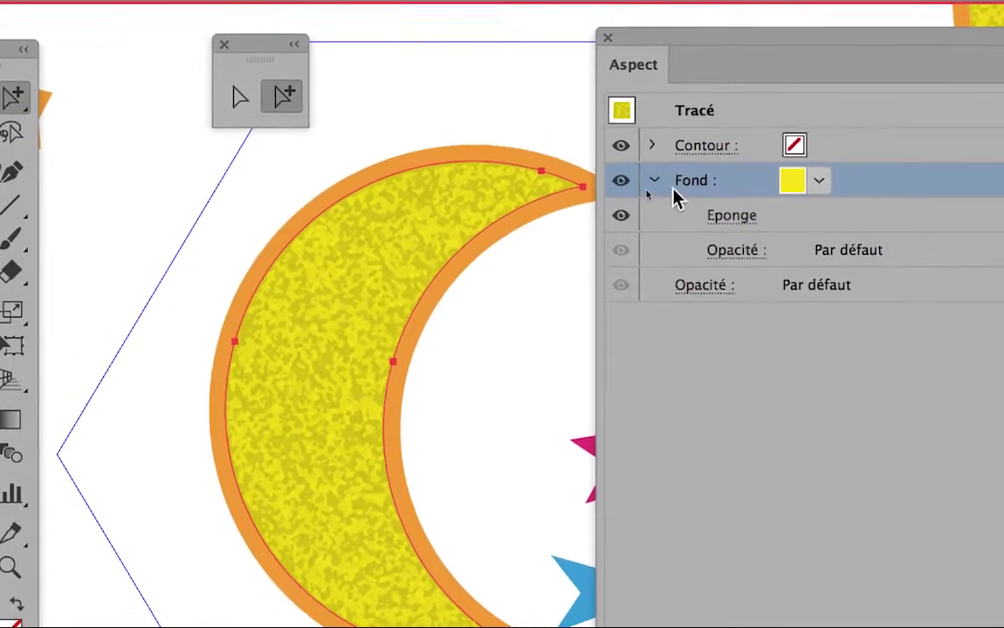
click(655, 182)
click(654, 182)
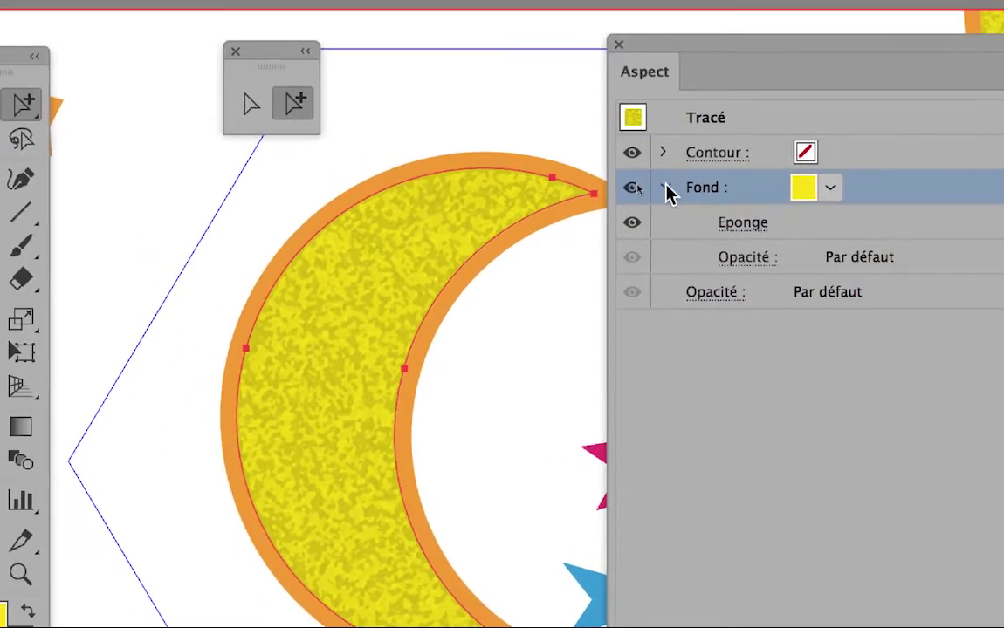
click(620, 169)
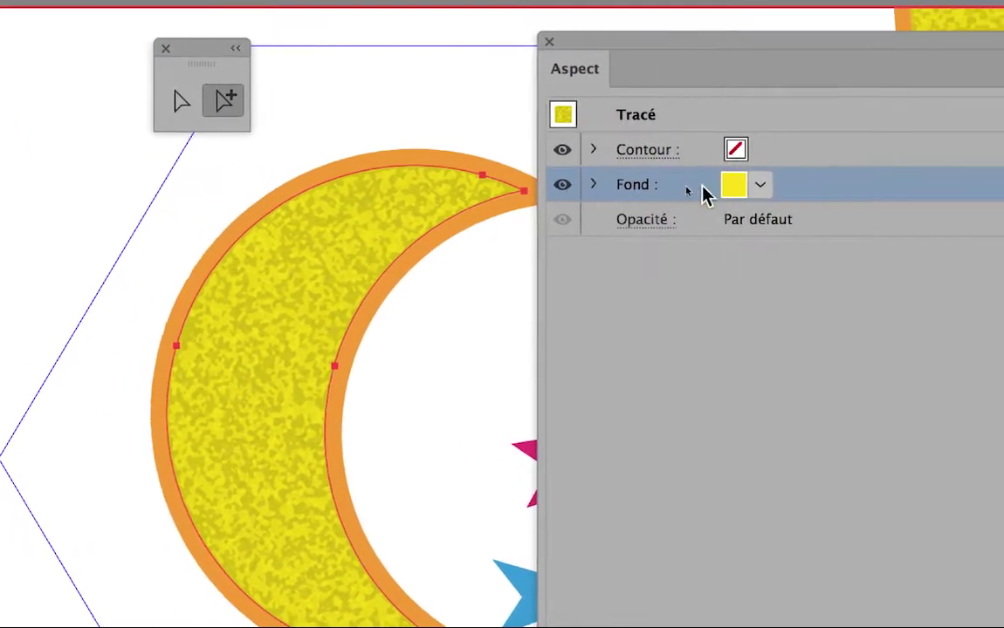
click(663, 185)
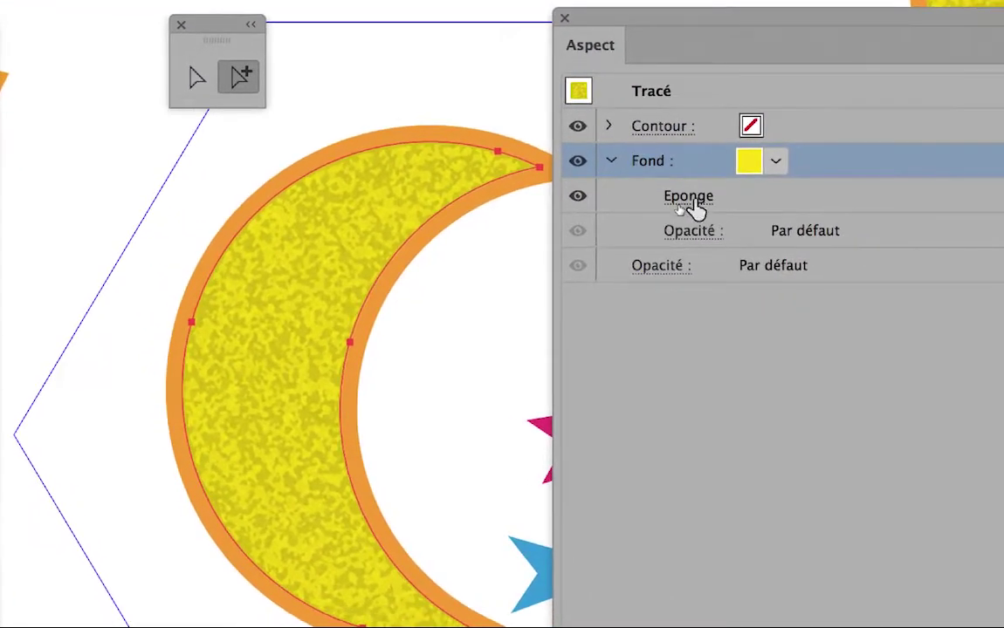
click(694, 203)
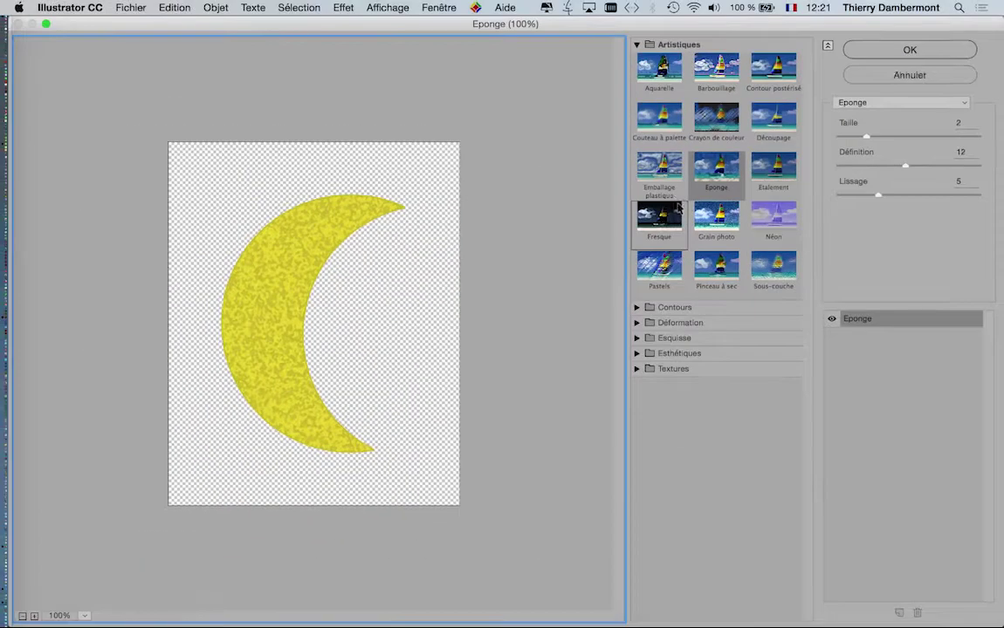
click(910, 50)
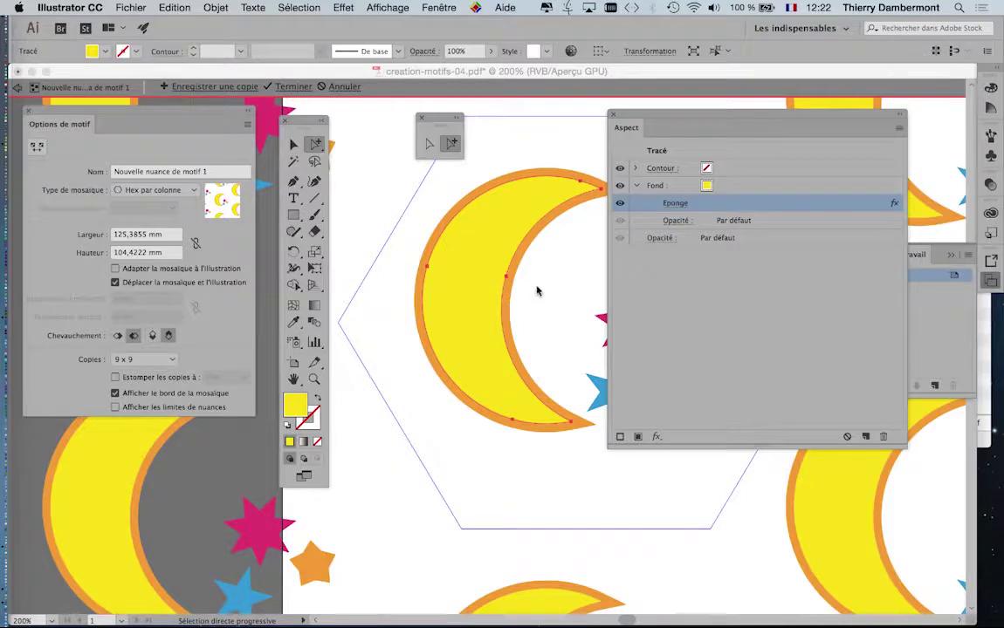
Step: Try a light blue swatch on the crescent's textured fill, and set the fill to dark blue
scroll(526, 274, up, 2)
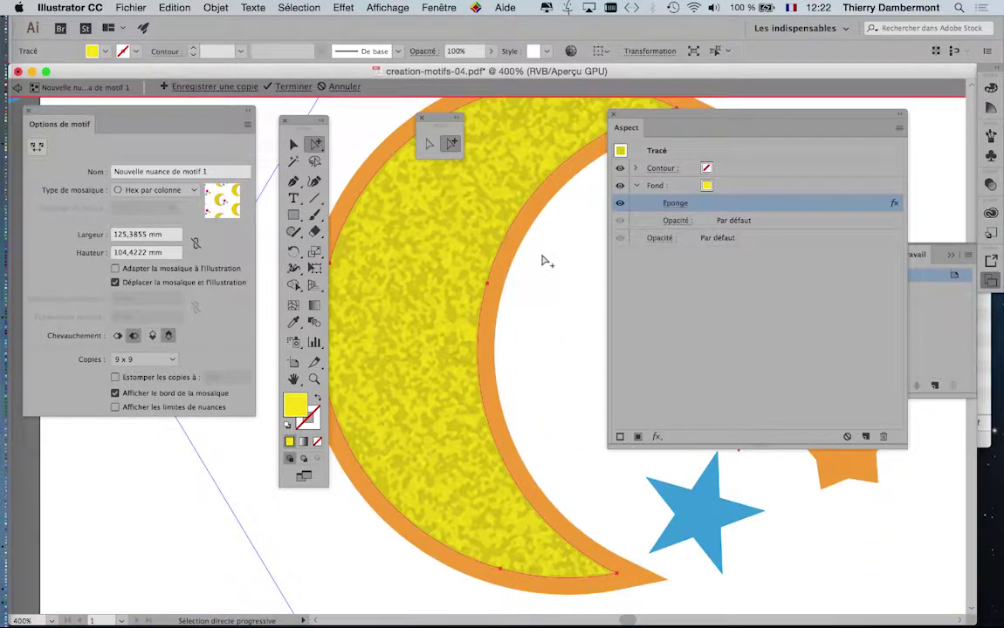
click(720, 187)
click(718, 187)
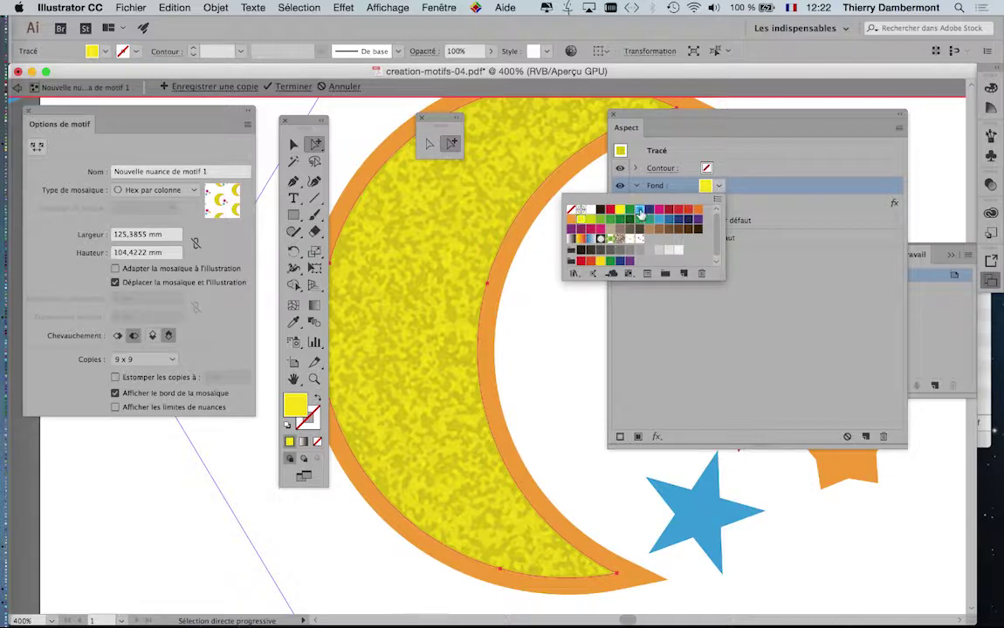
click(640, 212)
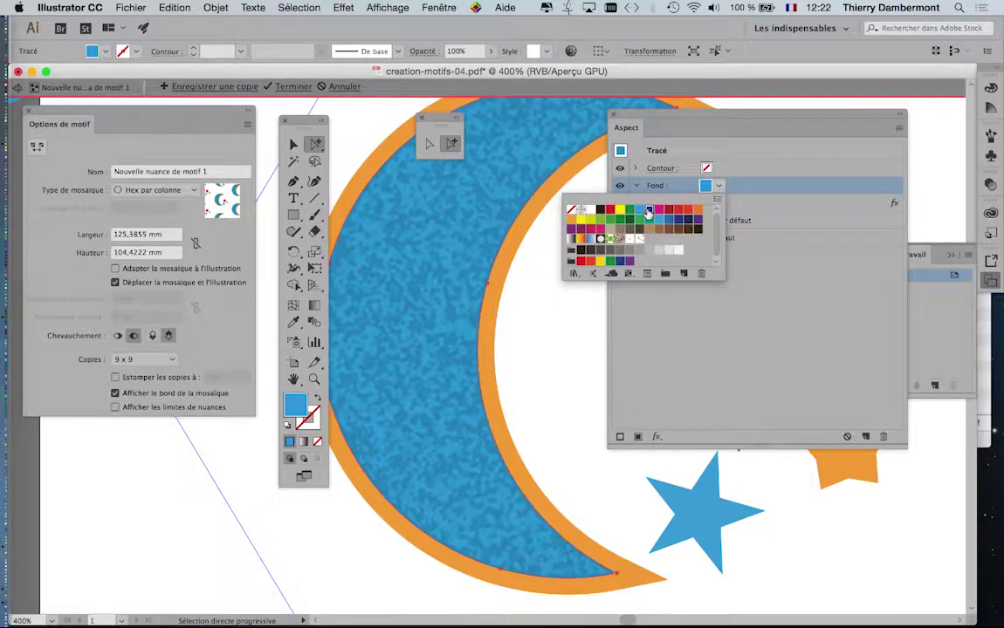
click(649, 213)
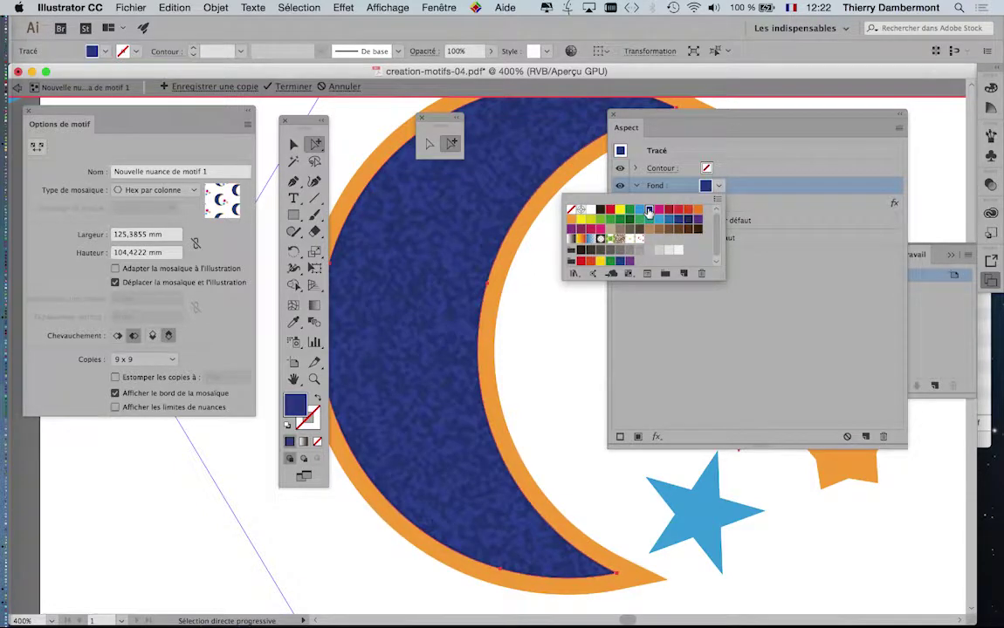
click(651, 120)
Step: Uncover the artwork and examine the Eponge texture along the crescent's curved edges and lower tip
drag(611, 113, 721, 154)
scroll(566, 192, up, 8)
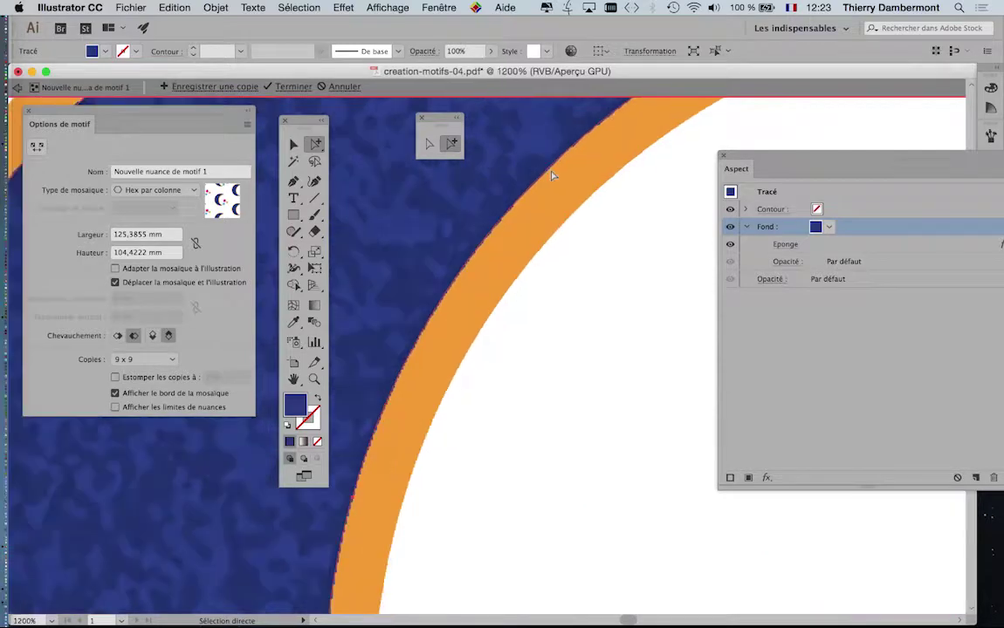
scroll(428, 301, left, 5)
scroll(428, 301, down, 3)
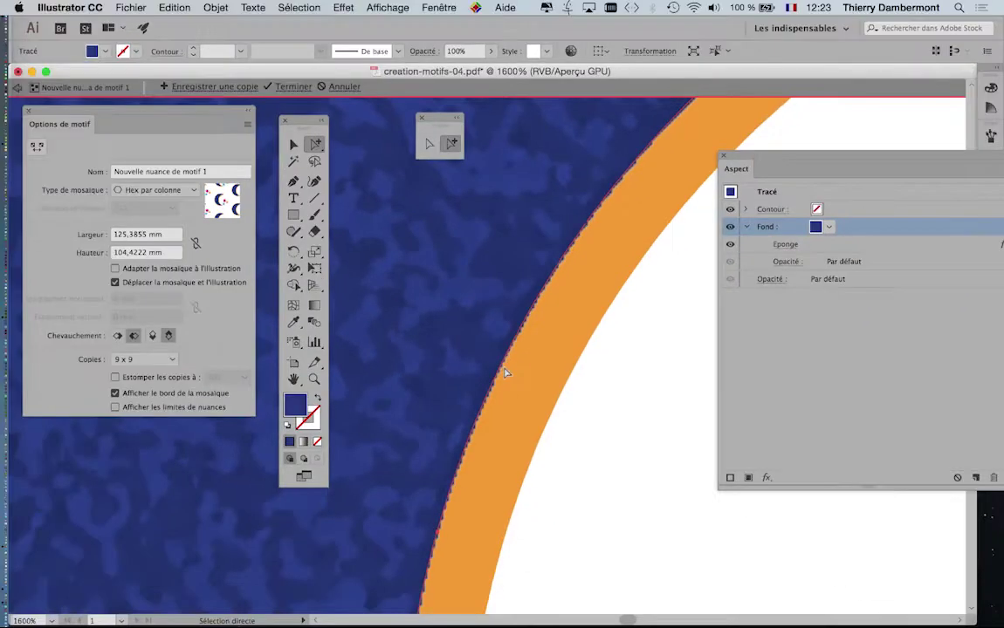
key(super+minus)
drag(506, 382, 601, 477)
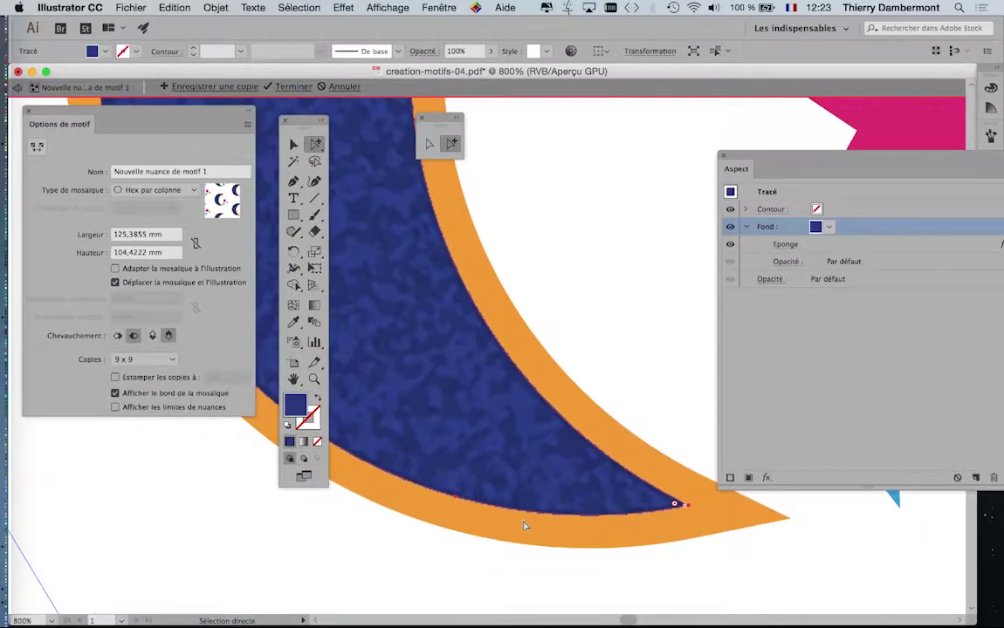
scroll(532, 534, down, 5)
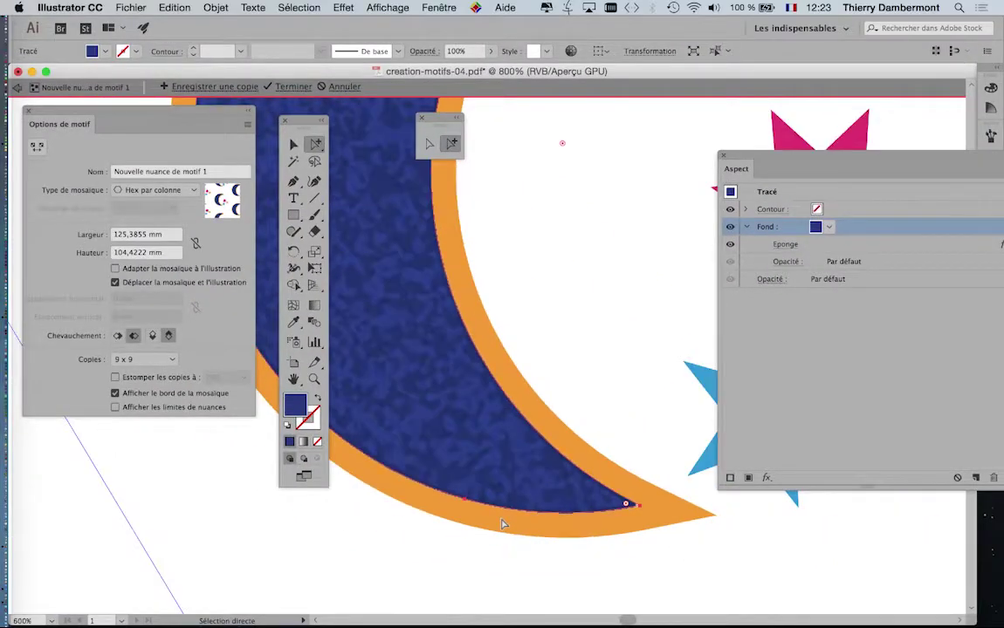
scroll(501, 524, up, 2)
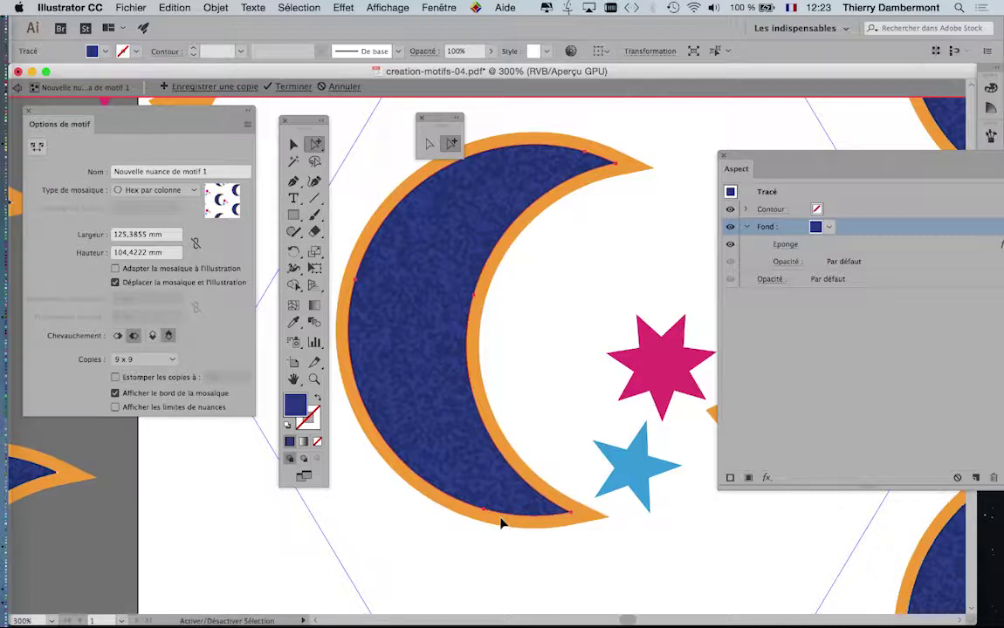
scroll(456, 338, up, 1)
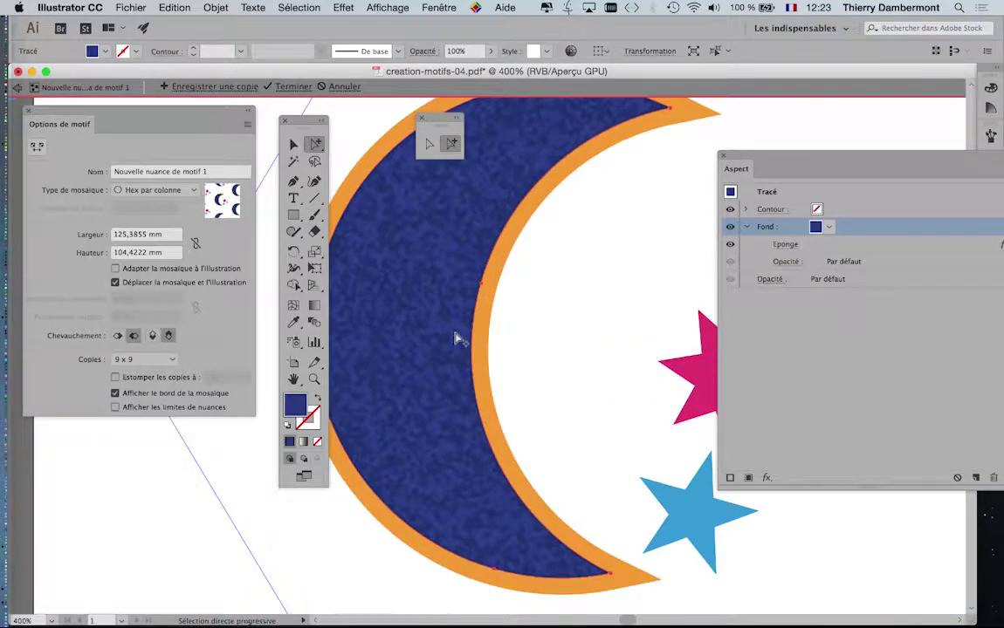
scroll(455, 339, up, 3)
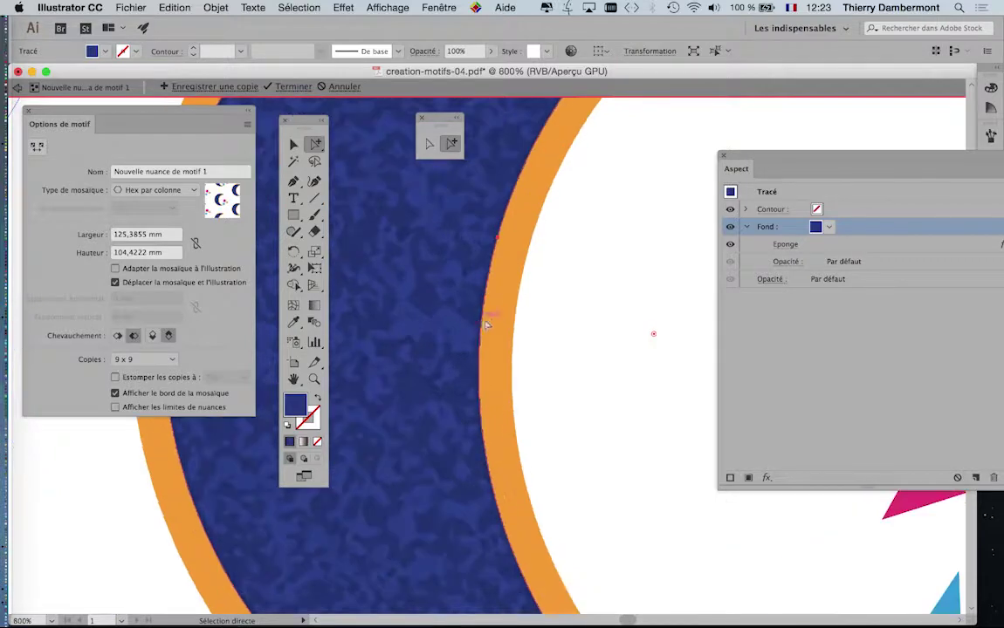
Step: Set the document's raster effects resolution to Ecran (72 ppp), keeping the RVB colour model and transparent background
click(345, 7)
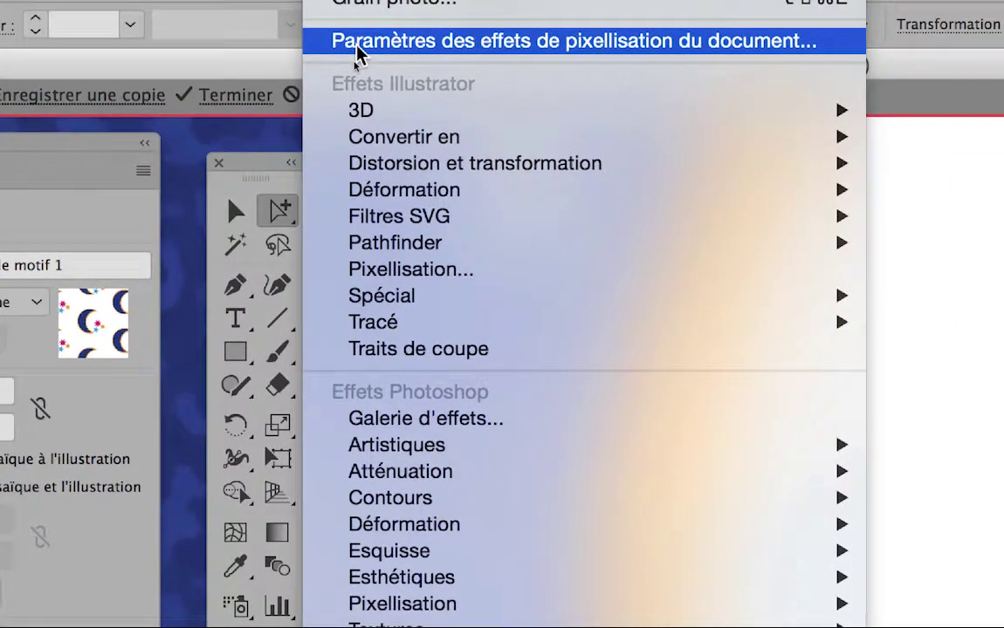
click(356, 47)
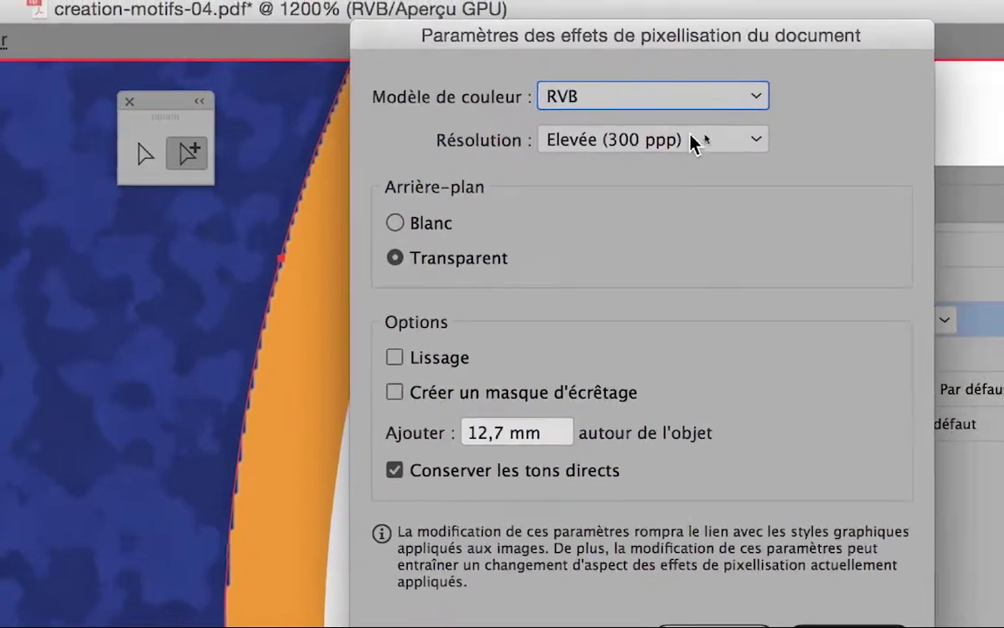
click(705, 138)
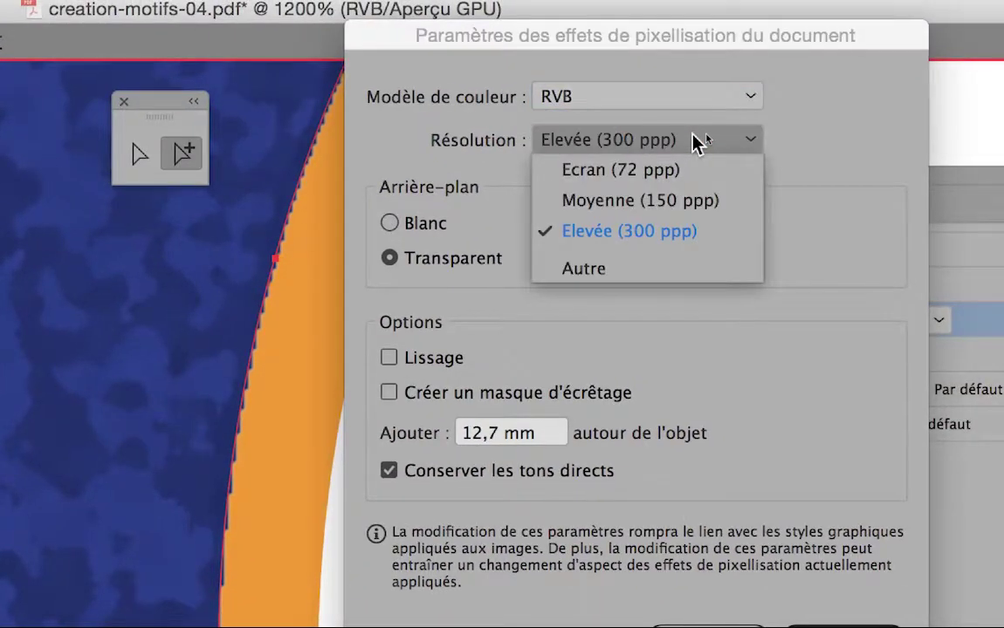
click(707, 172)
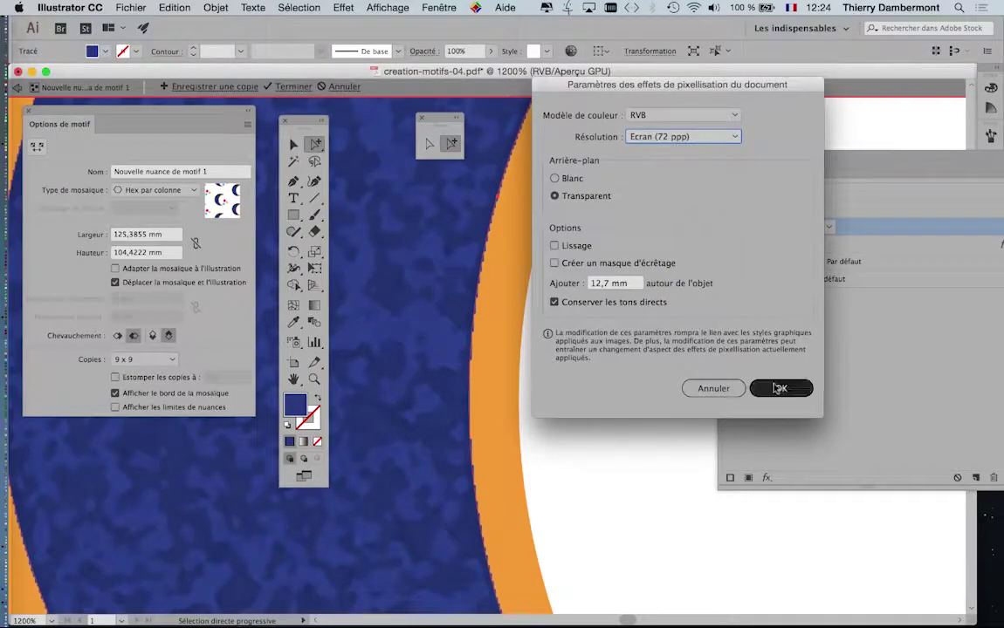
click(843, 626)
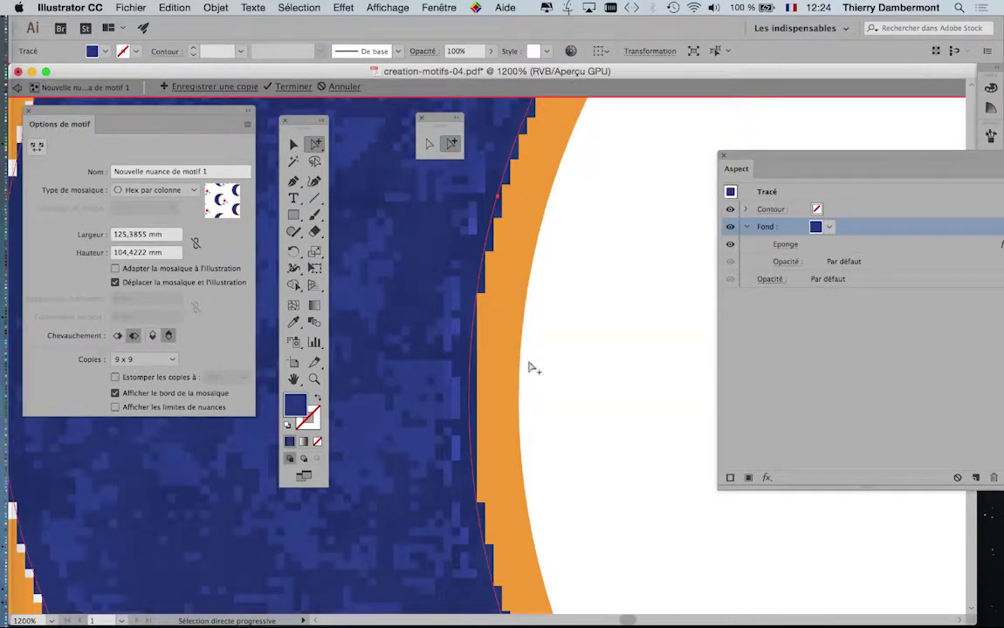
scroll(422, 359, down, 2)
scroll(421, 361, left, 3)
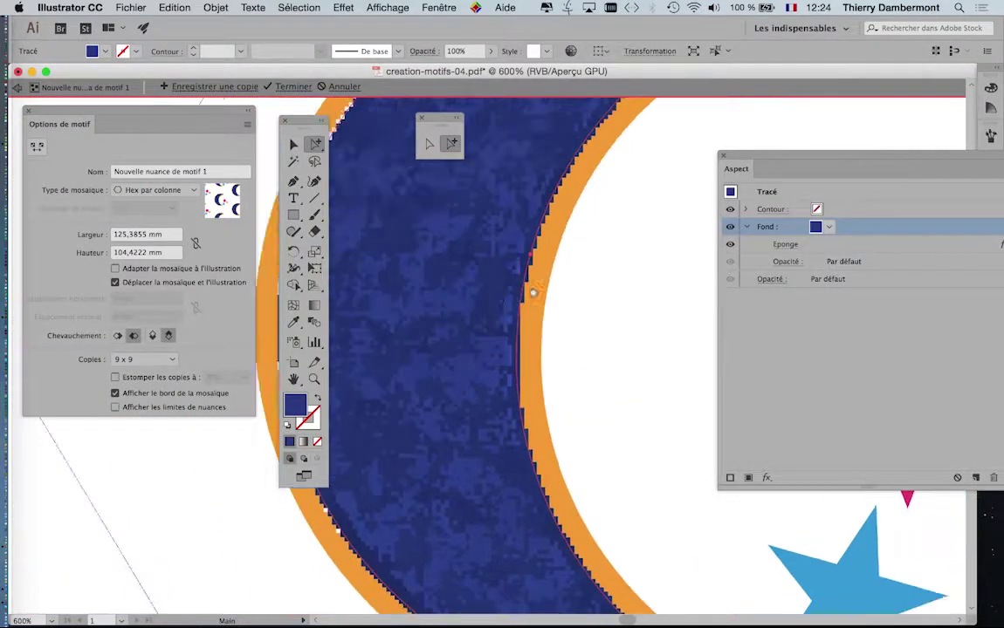
Step: Try a custom resolution of 36 ppp for the document's raster effects, keeping the RVB colour model and transparent background
scroll(422, 360, down, 5)
scroll(488, 448, down, 2)
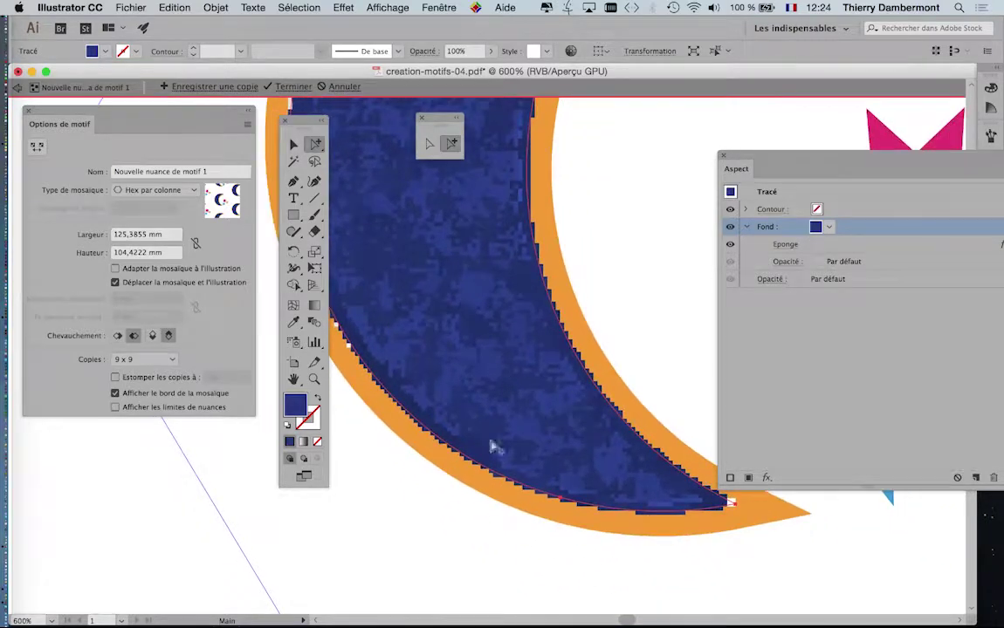
scroll(523, 495, up, 1)
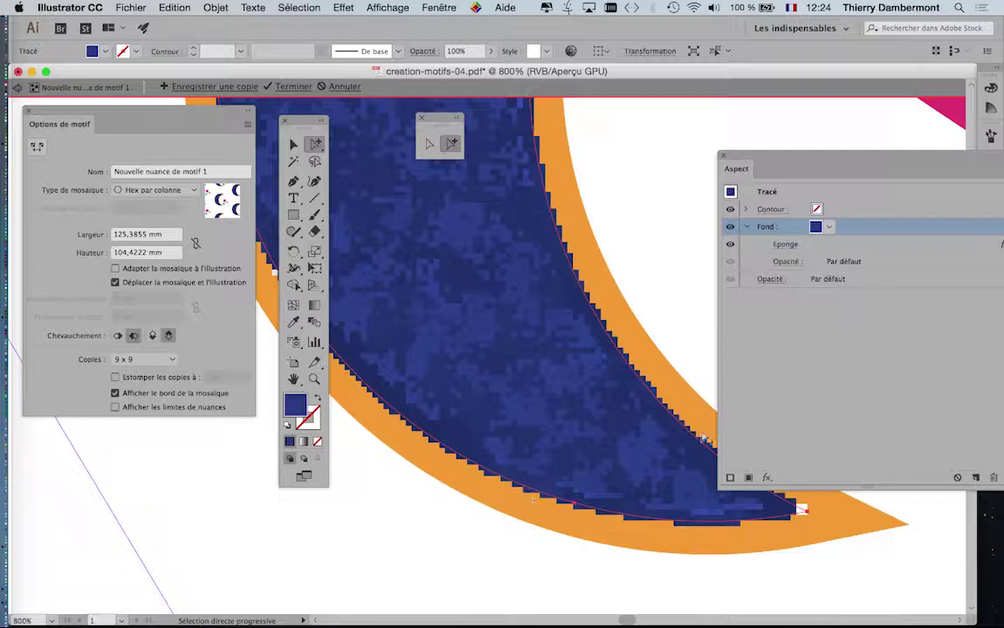
click(346, 7)
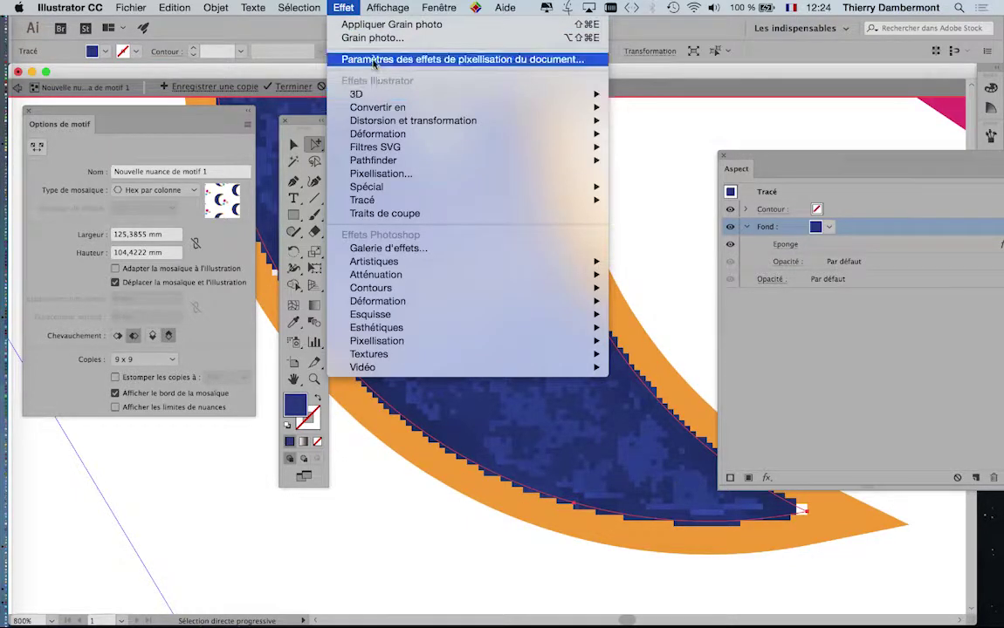
click(410, 56)
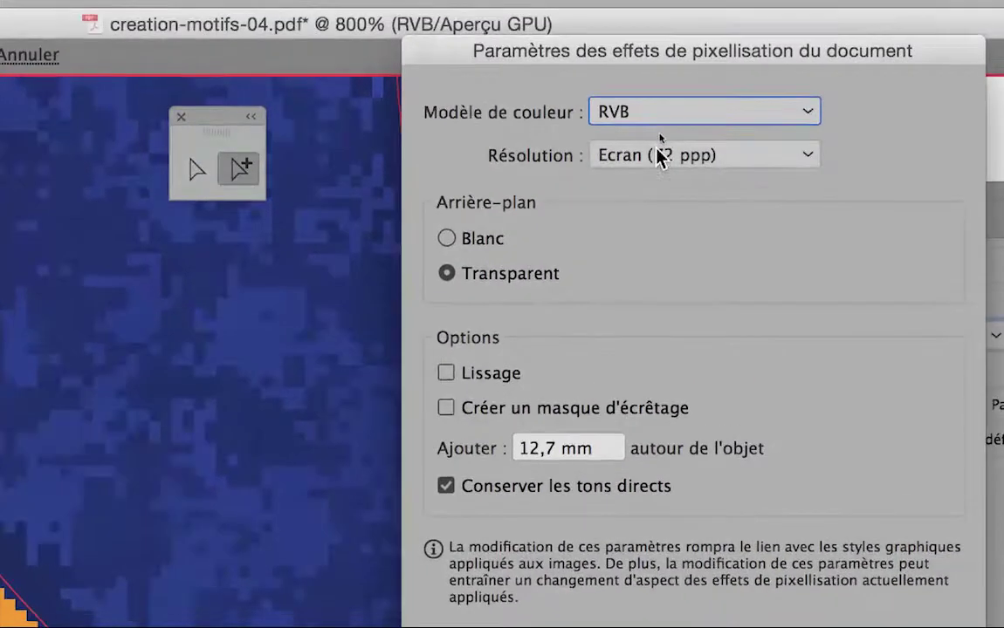
click(658, 153)
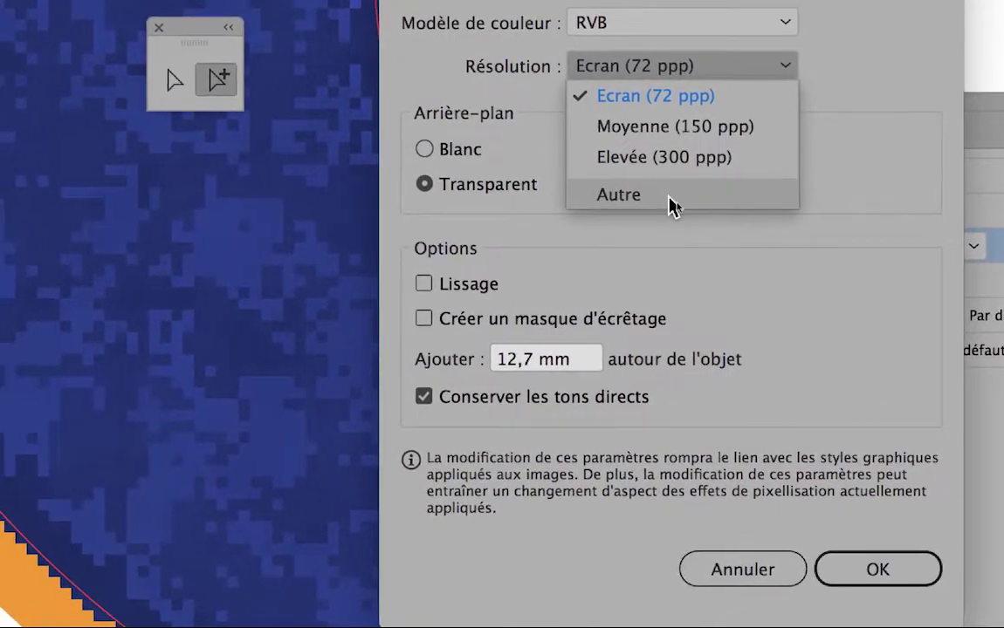
click(672, 205)
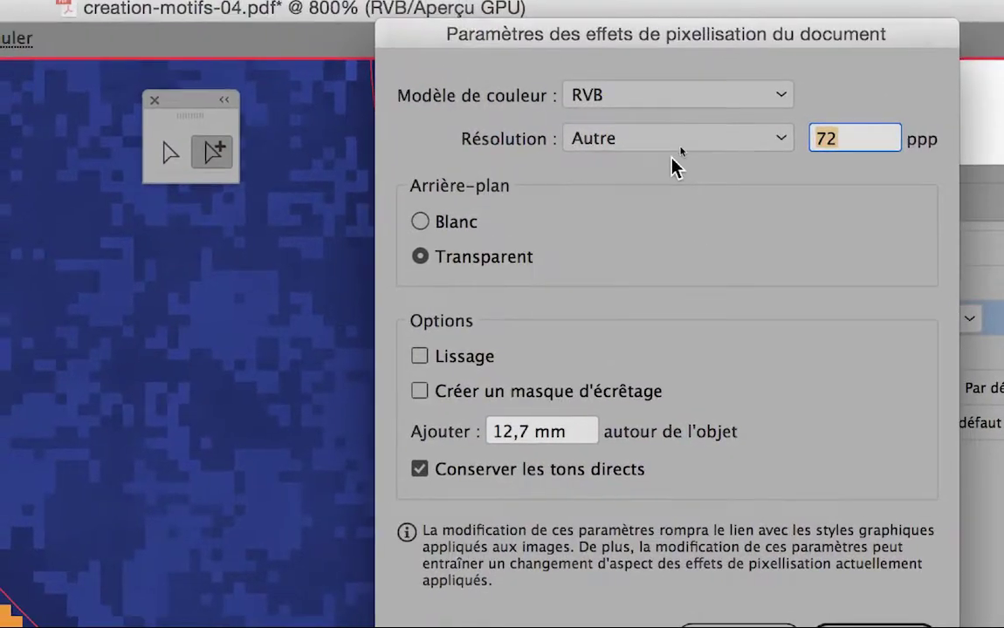
text(36)
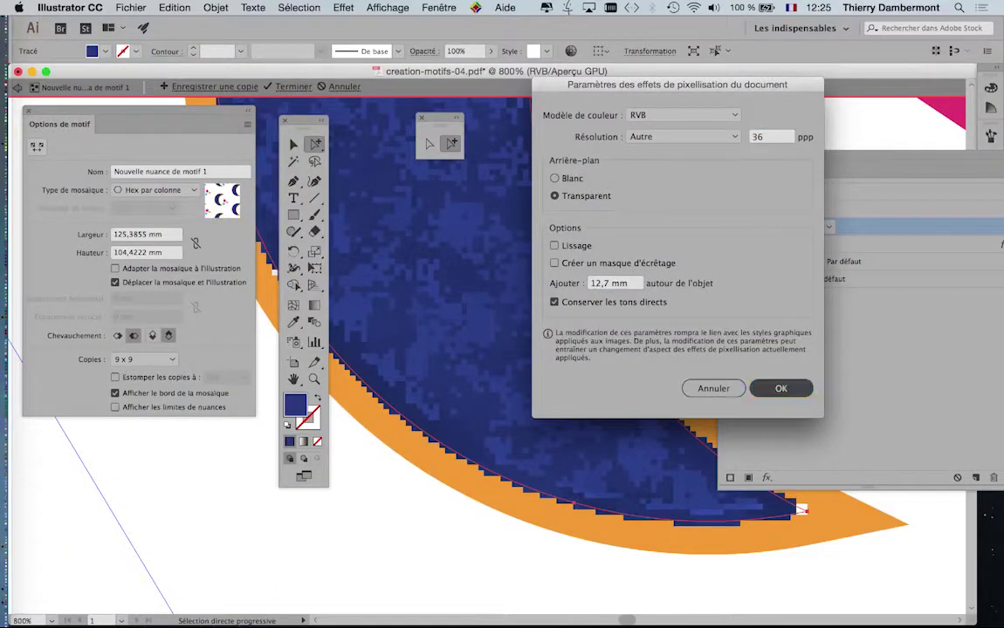
key(Return)
Step: Lower the custom resolution of the document's raster effects to 18 ppp
click(343, 7)
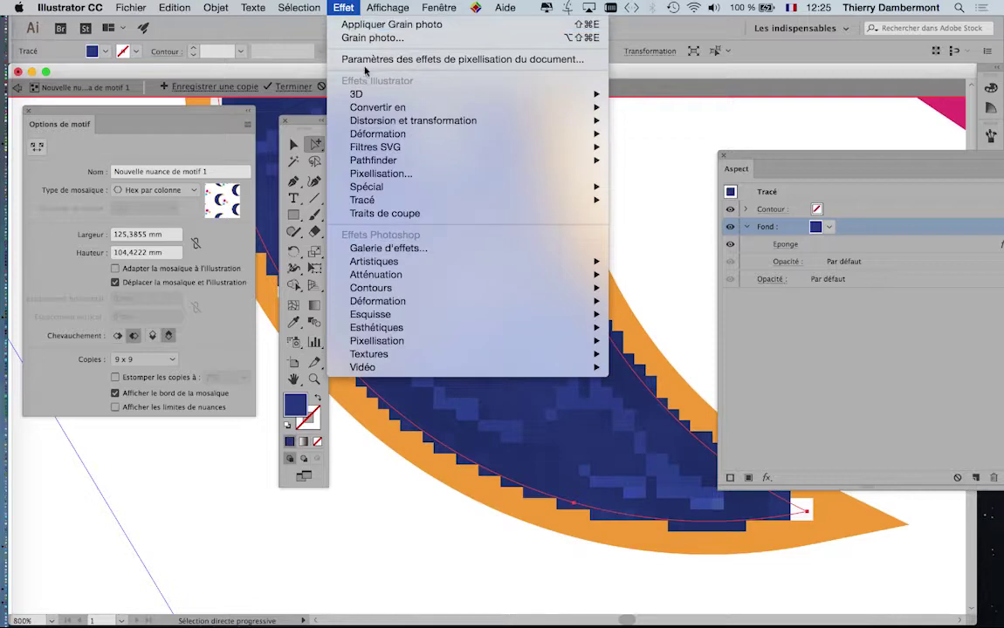
click(392, 59)
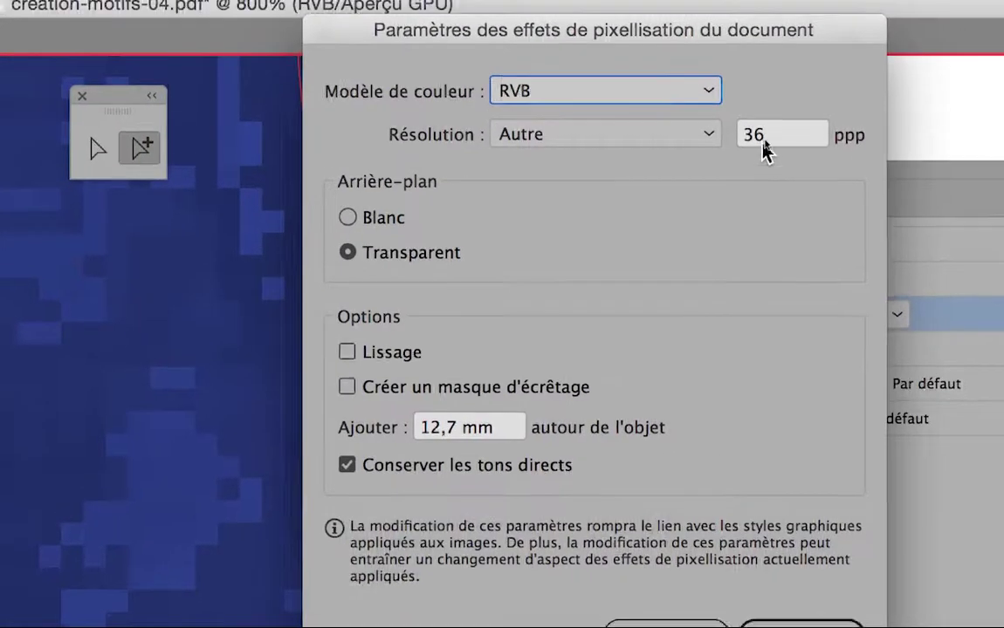
double_click(754, 138)
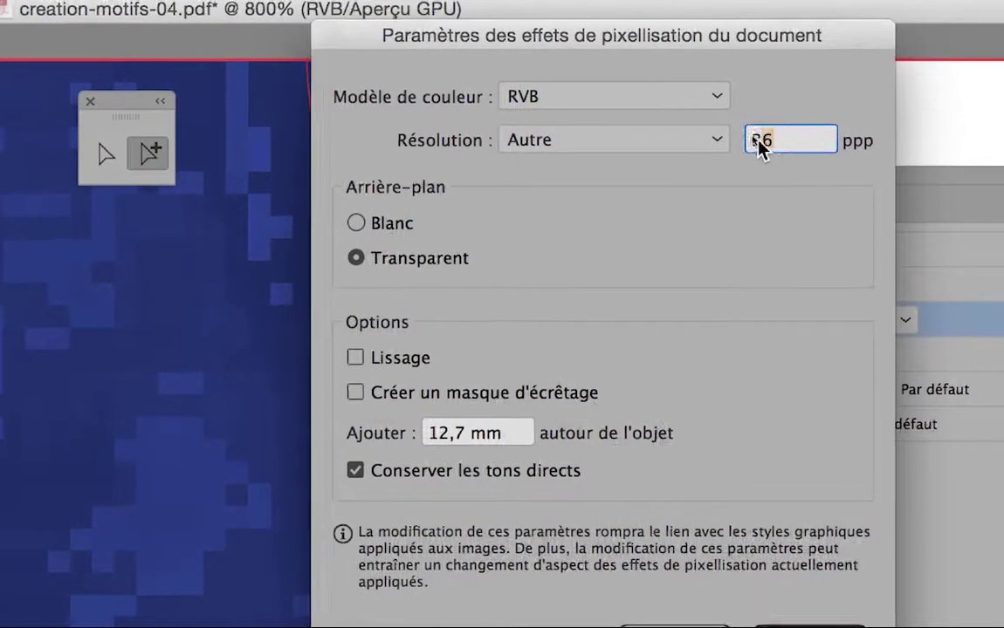
text(18)
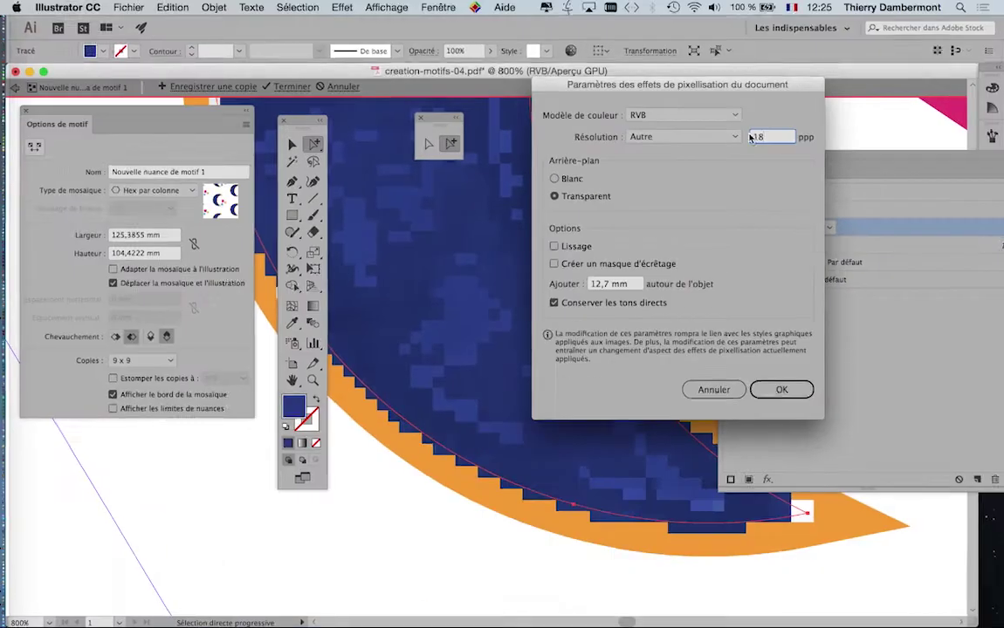
key(Return)
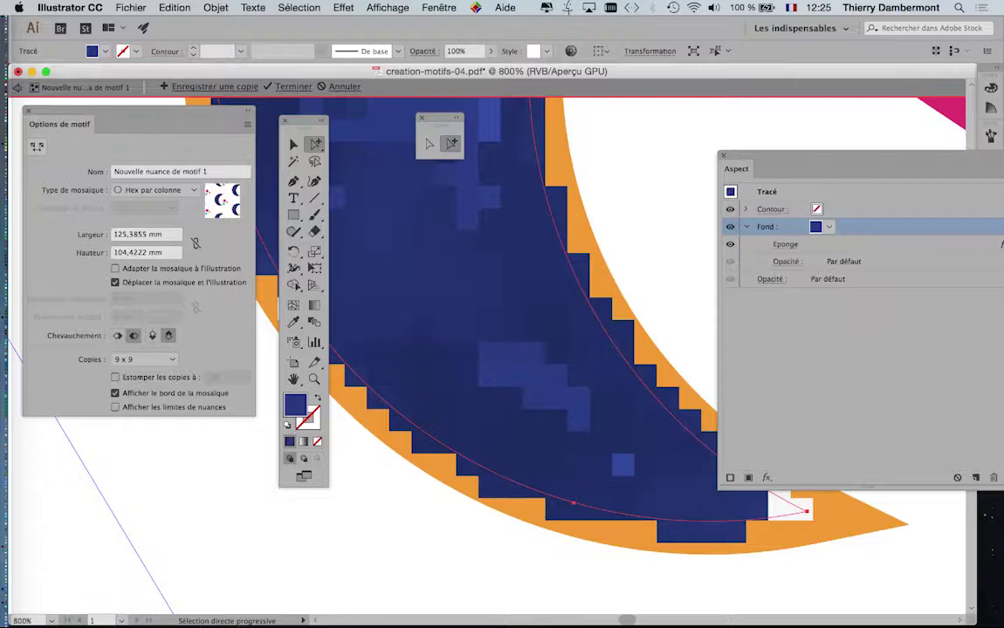
Step: Switch the document's raster effects resolution to the Moyenne (150 ppp) preset
key(super+minus)
key(super+minus)
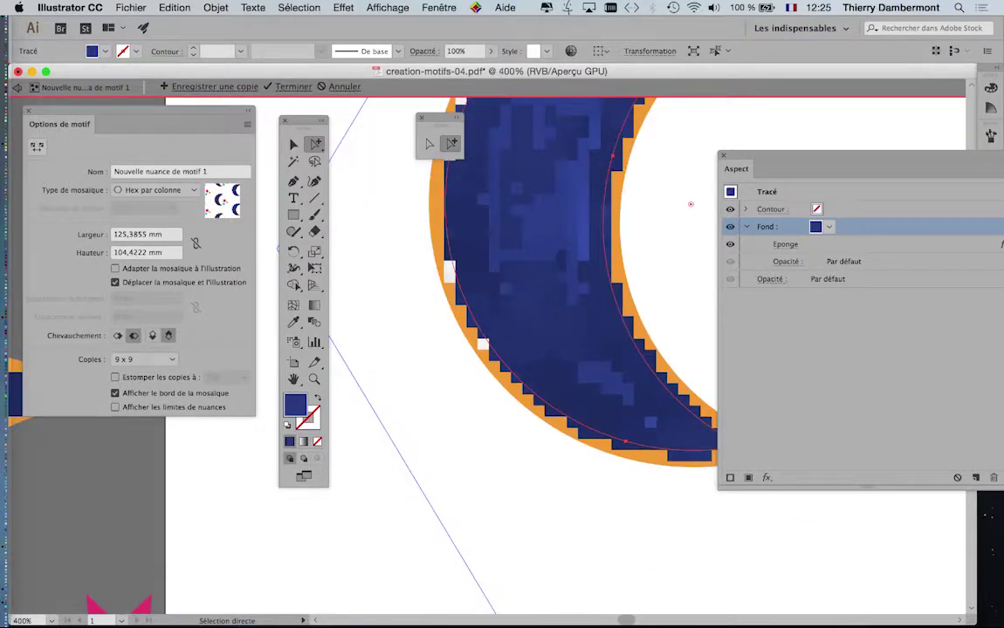
key(super+minus)
scroll(568, 349, right, 5)
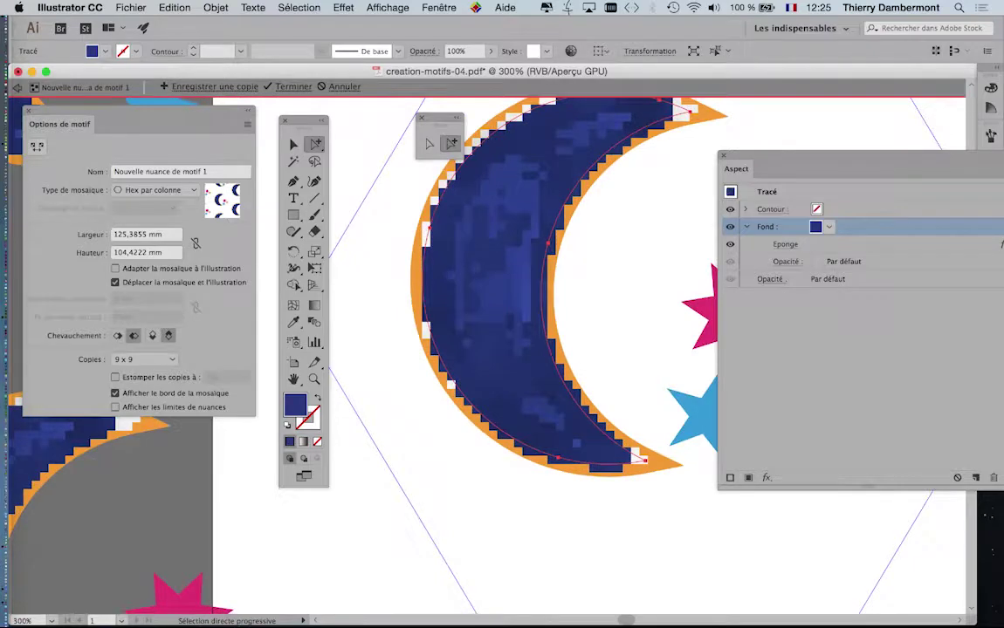
click(343, 7)
click(367, 61)
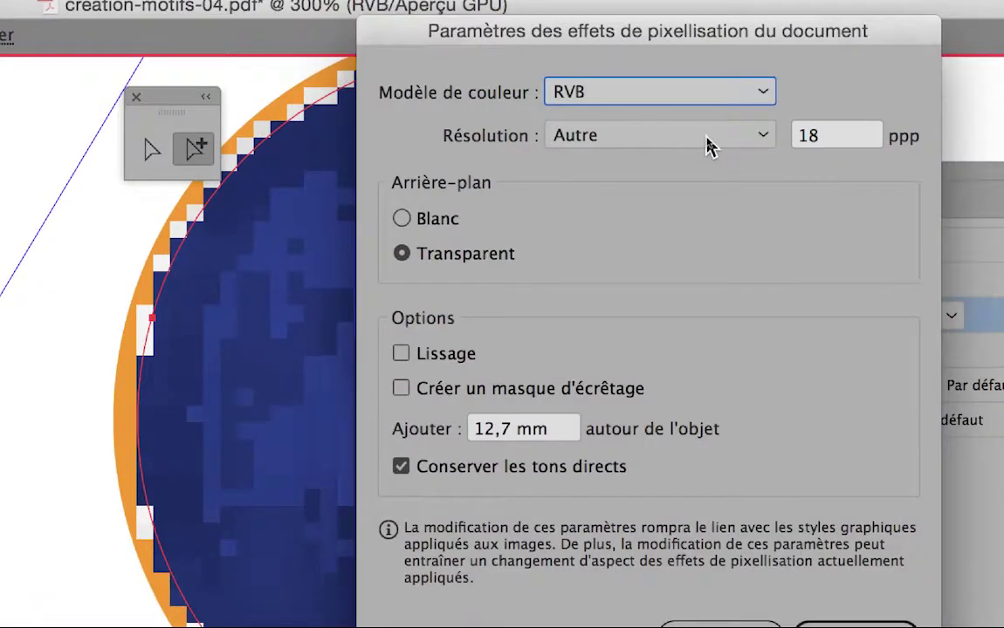
click(709, 147)
click(712, 197)
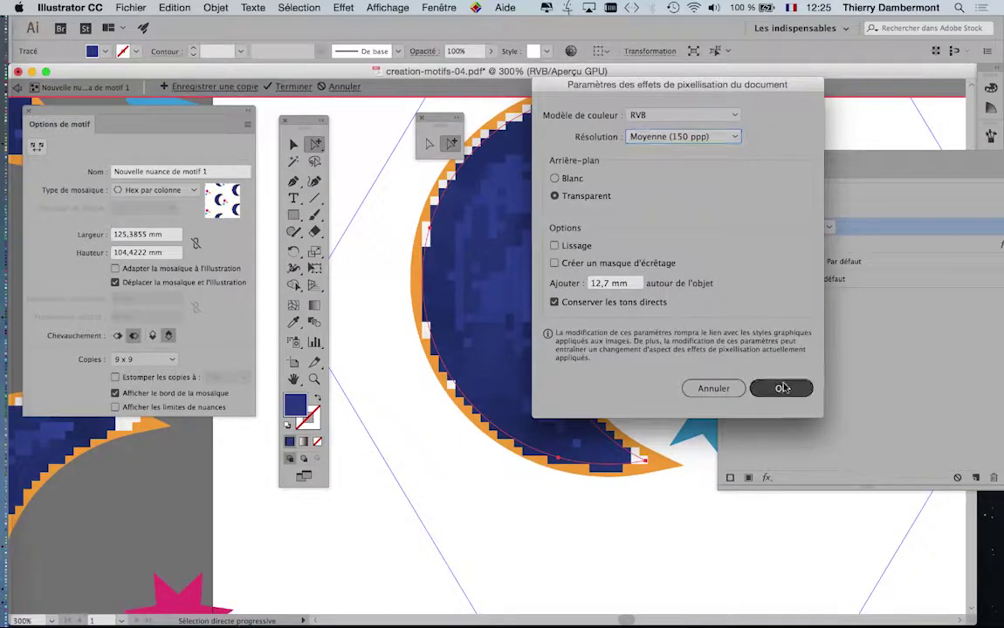
click(776, 386)
Step: Try a custom resolution of 1200 ppp in the document's raster effects settings
scroll(543, 254, up, 2)
scroll(542, 253, up, 2)
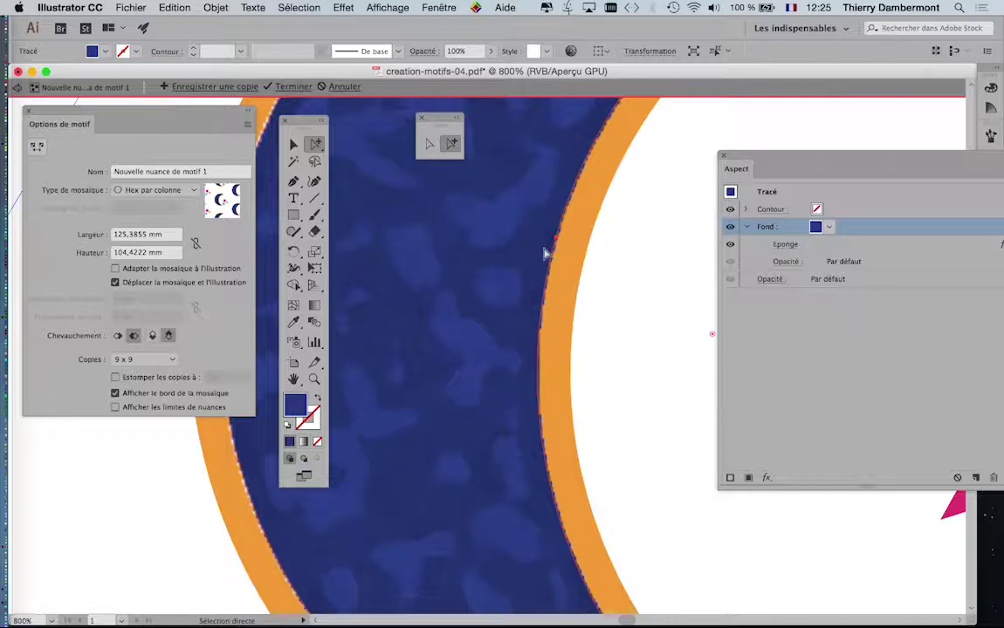
scroll(542, 254, down, 2)
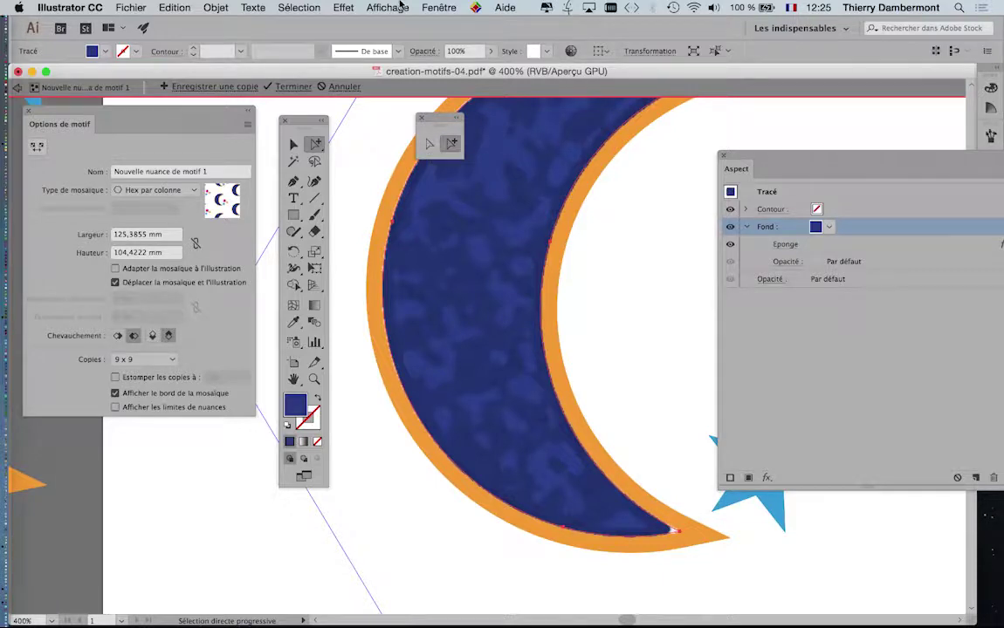
click(343, 7)
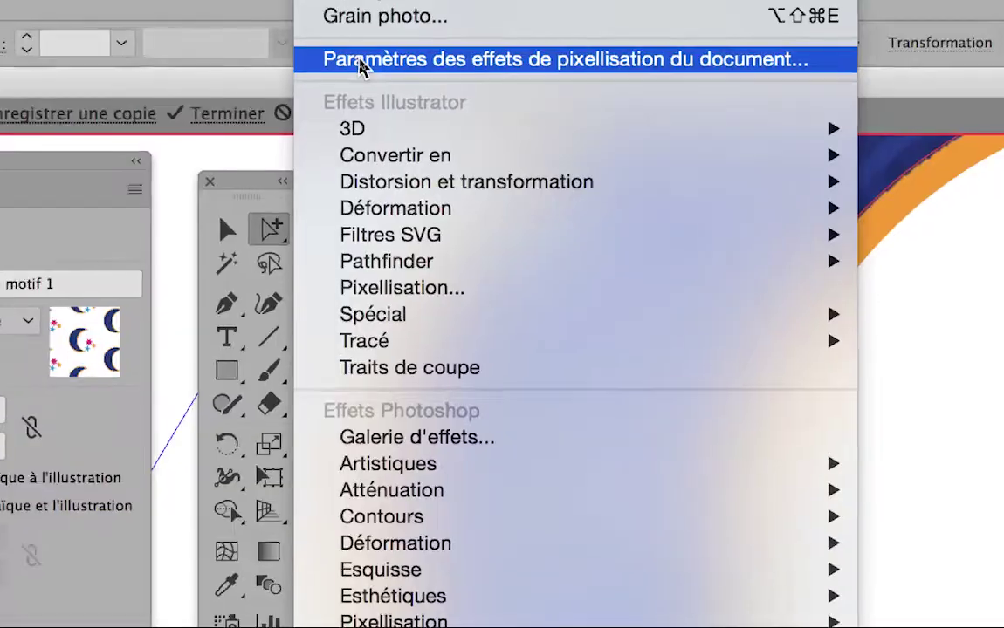
click(360, 59)
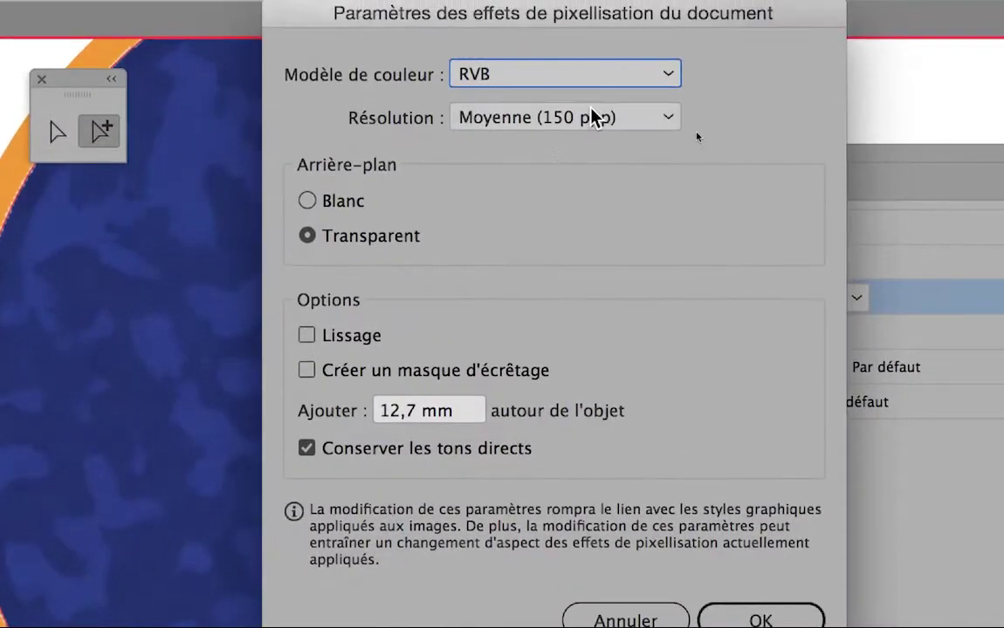
click(625, 111)
click(588, 219)
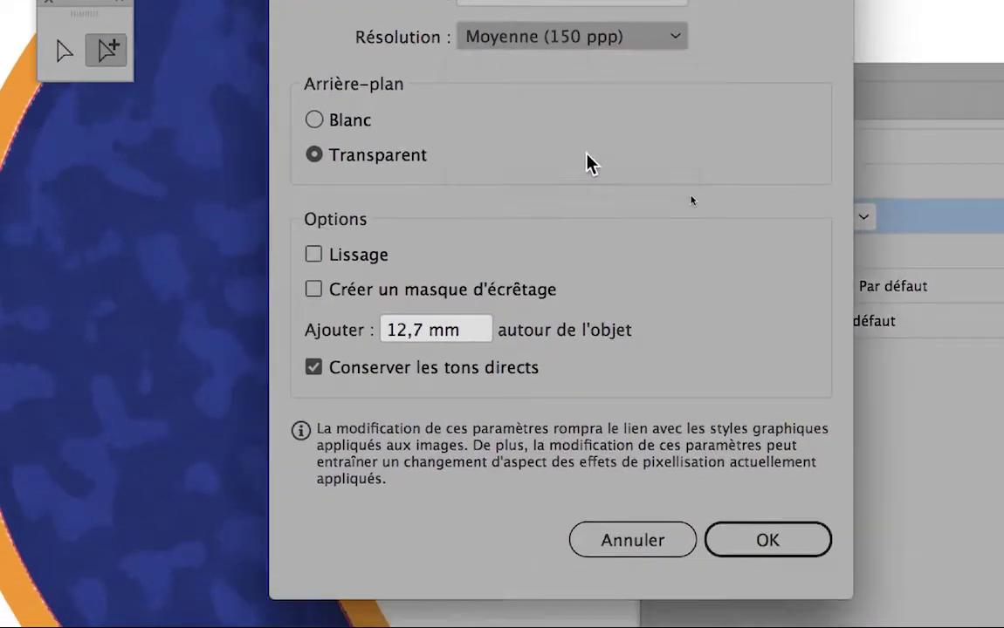
text(1200)
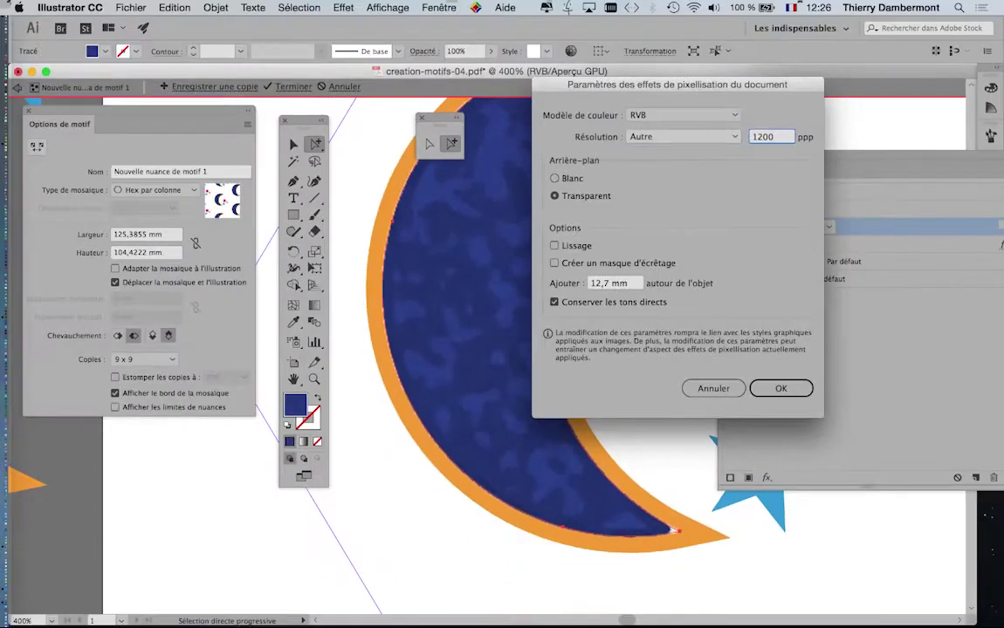
key(Return)
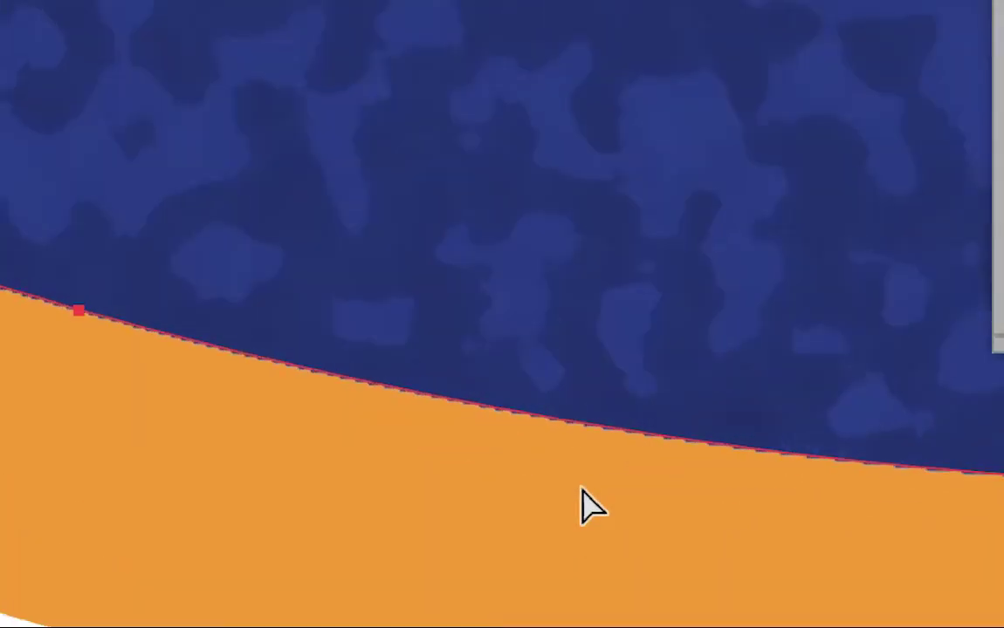
Step: Examine the Eponge texture and the crescent's edges at 1200 ppp, from close up to the whole repeated pattern
scroll(585, 497, down, 3)
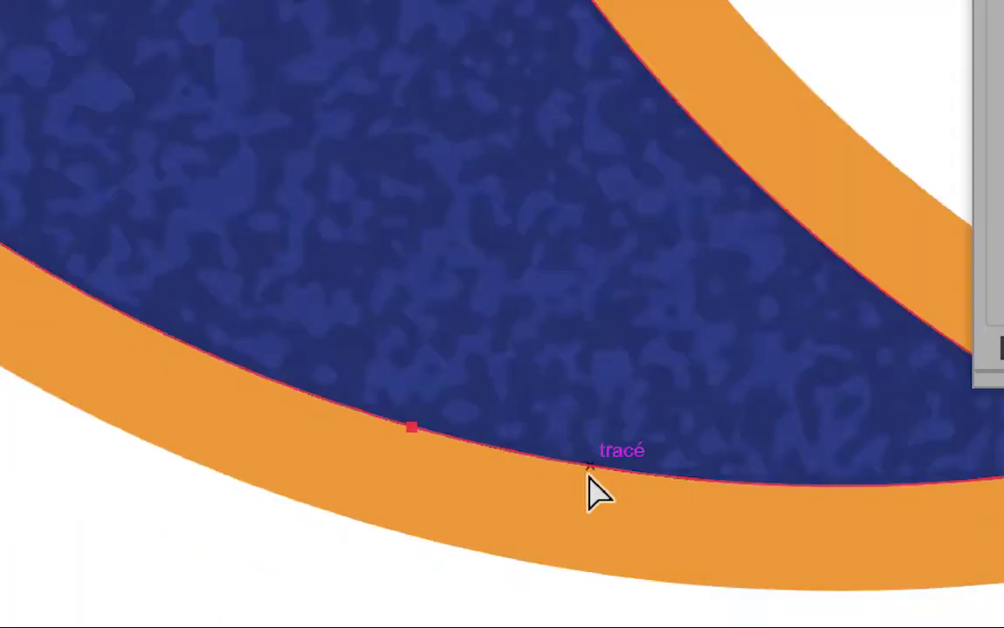
scroll(589, 493, down, 4)
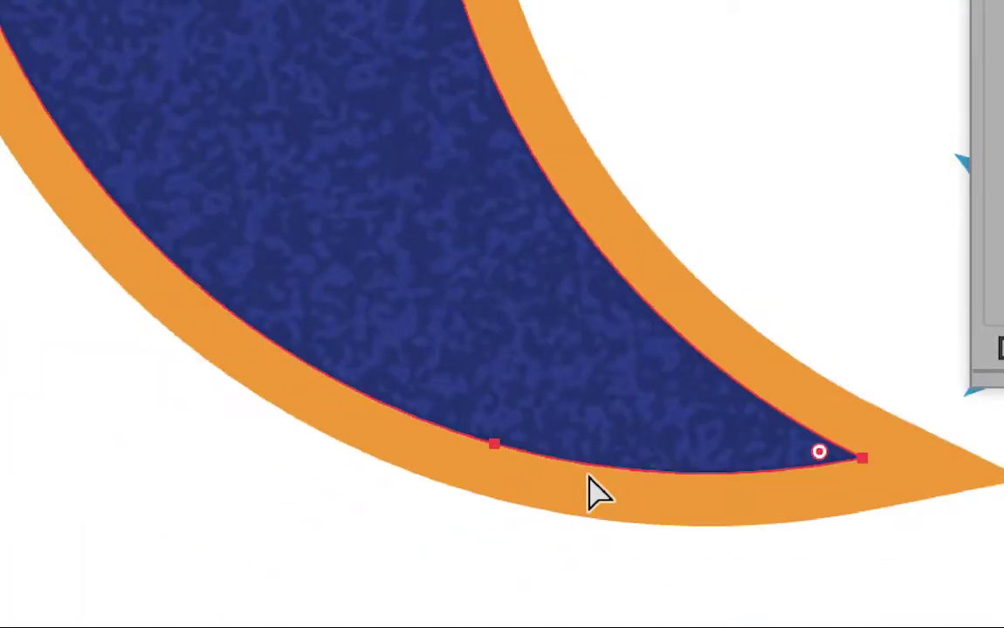
scroll(589, 493, down, 4)
scroll(589, 493, down, 2)
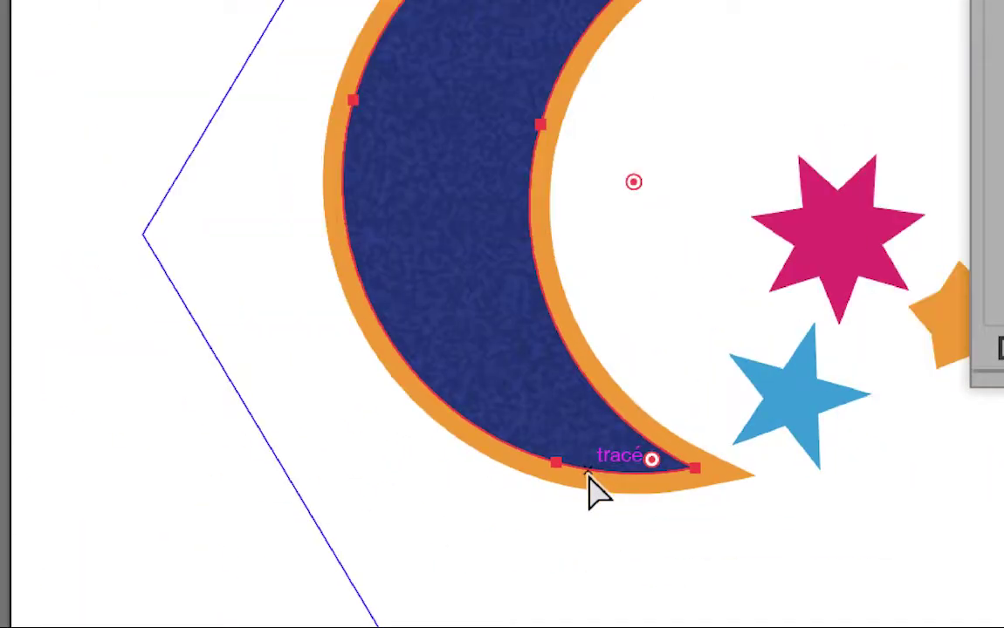
scroll(589, 493, down, 2)
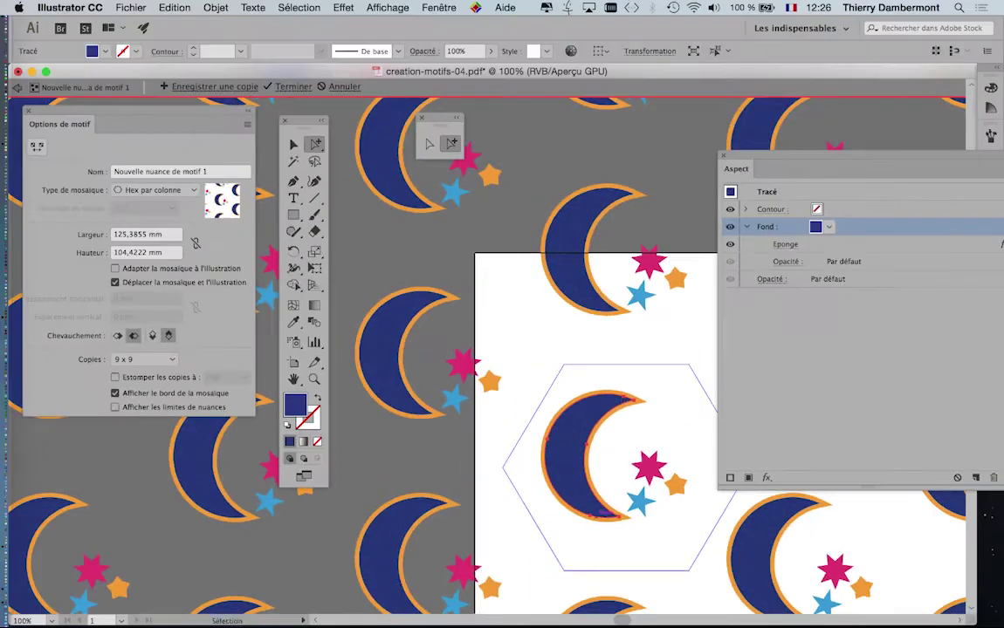
scroll(611, 349, down, 5)
scroll(611, 350, right, 8)
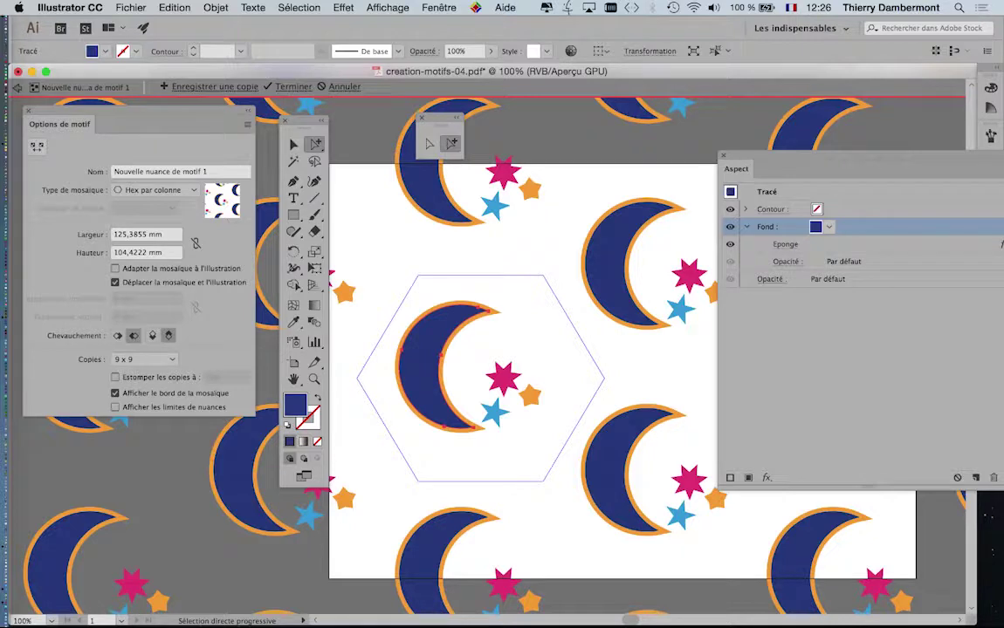
Step: Set the document's raster effects resolution to Elevée (300 ppp)
click(343, 7)
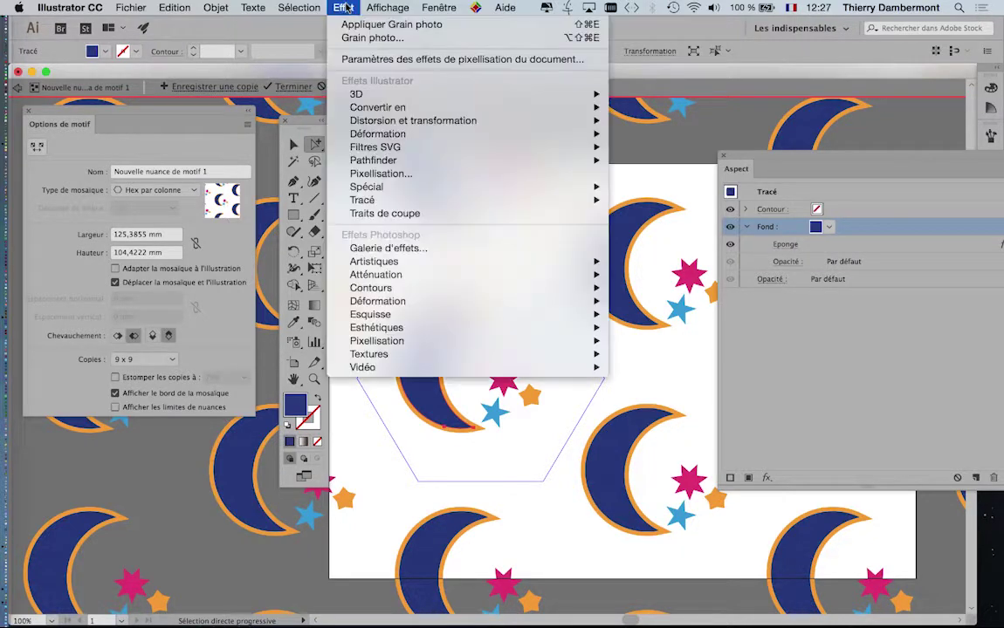
click(363, 54)
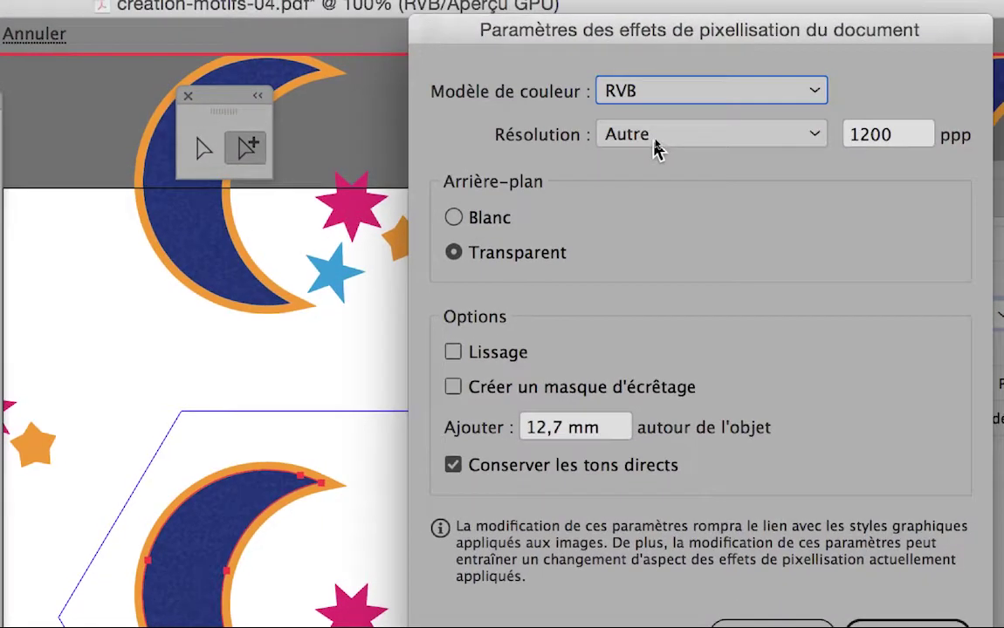
click(665, 137)
click(683, 218)
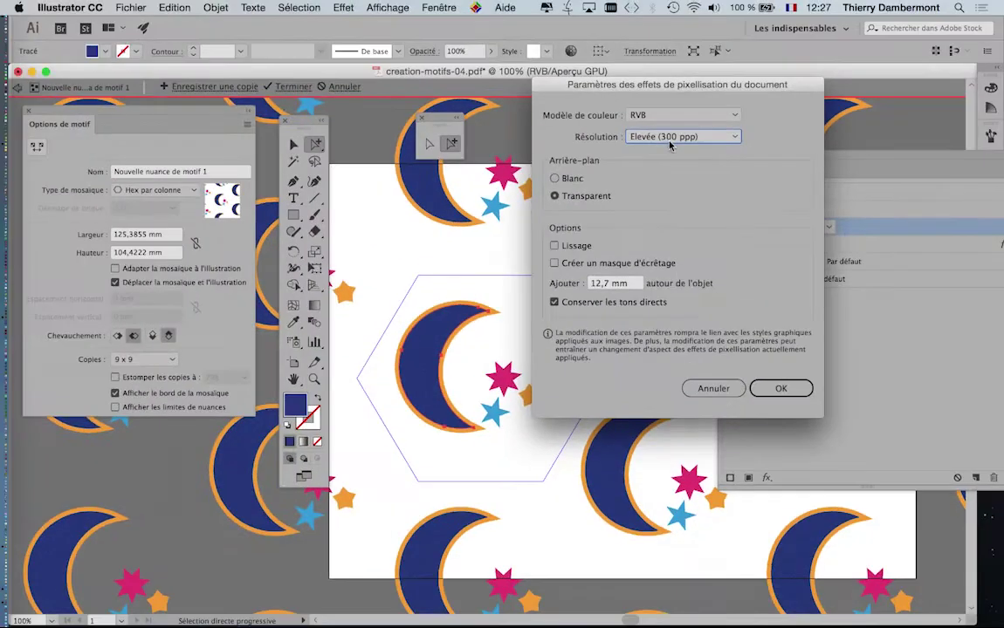
click(888, 625)
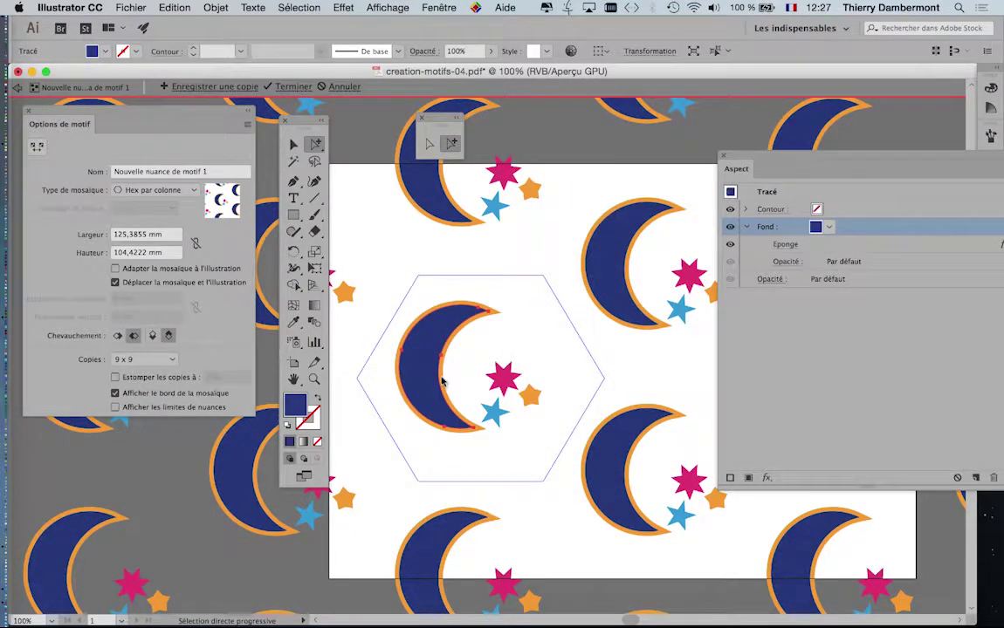
Step: Inspect the crescent's lower edge and Eponge texture at 300 ppp up close
scroll(441, 377, up, 3)
scroll(443, 377, up, 6)
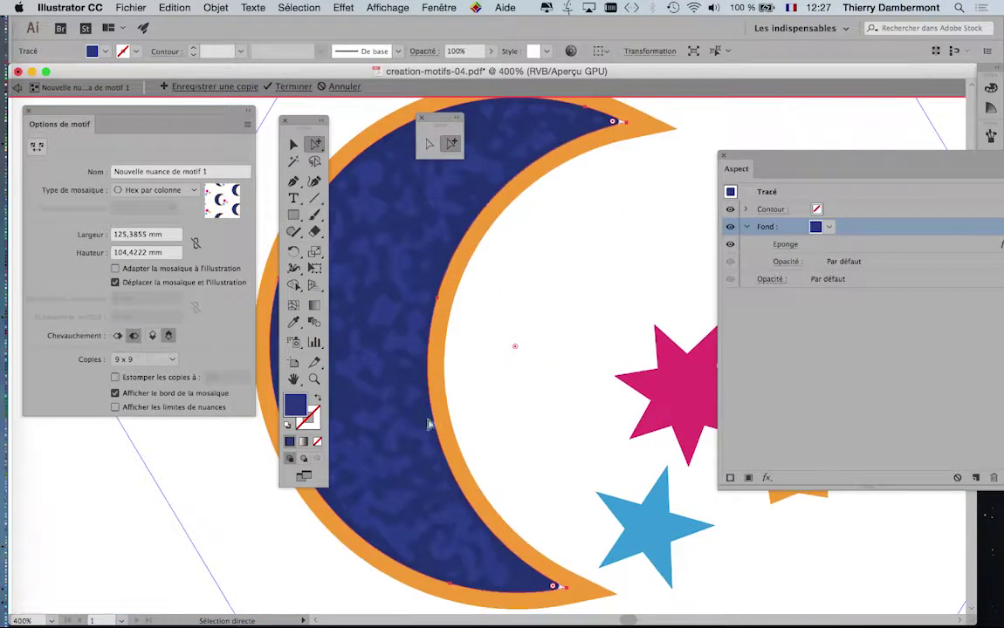
scroll(469, 573, up, 1)
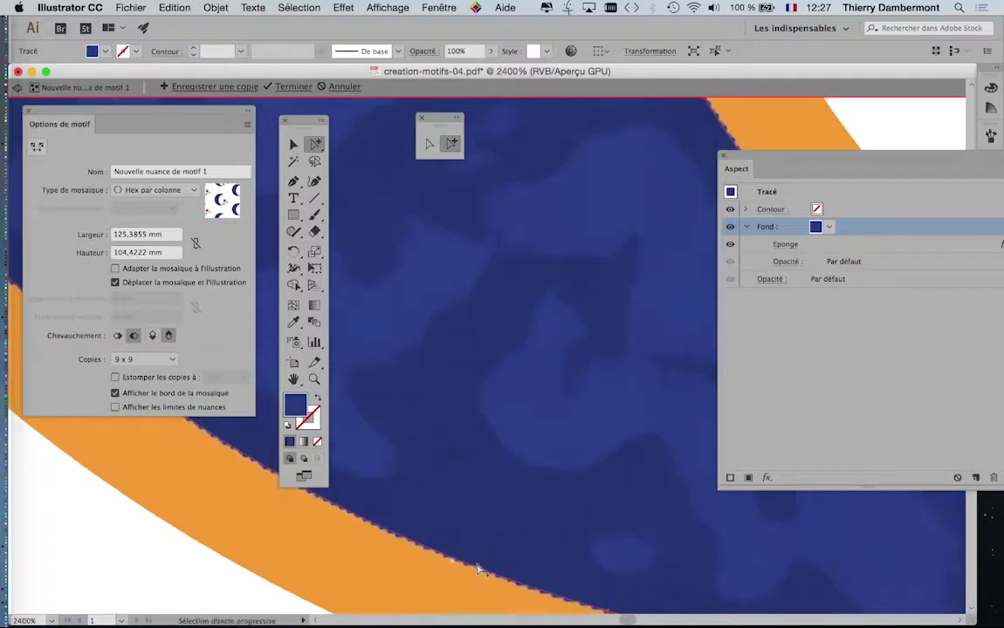
drag(479, 567, 427, 404)
drag(610, 474, 416, 497)
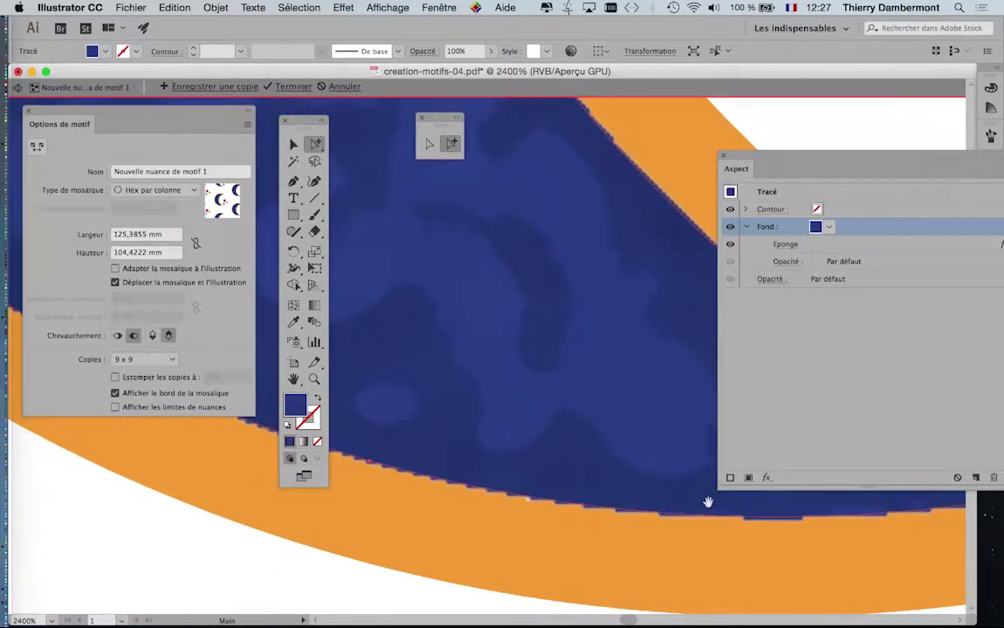
Step: Compare the crescent's edges and Eponge texture at 300 ppp, from close up to the whole repeated pattern
scroll(644, 537, down, 1)
scroll(643, 534, down, 1)
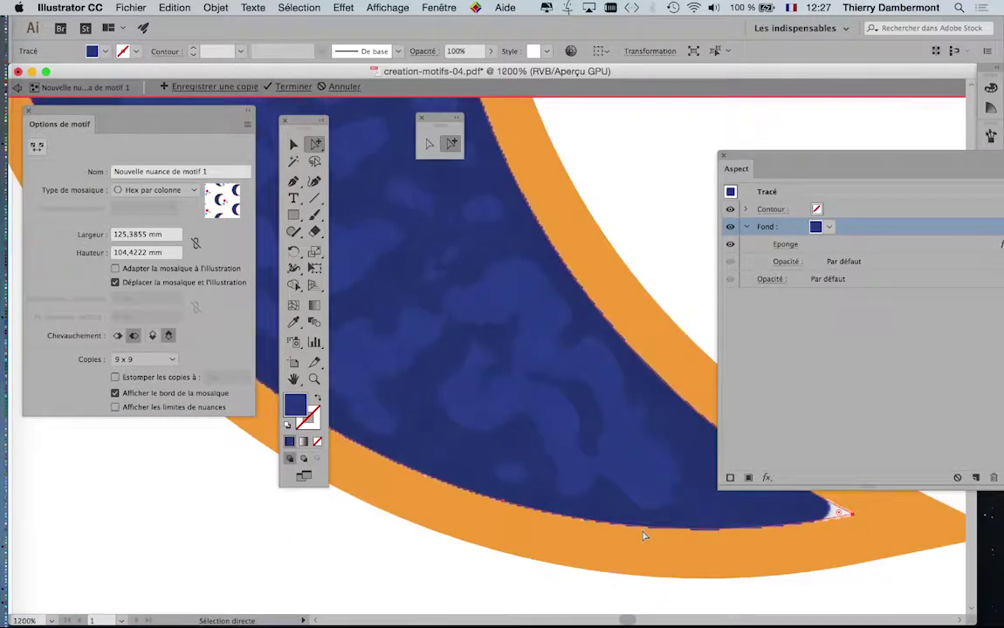
scroll(622, 334, up, 2)
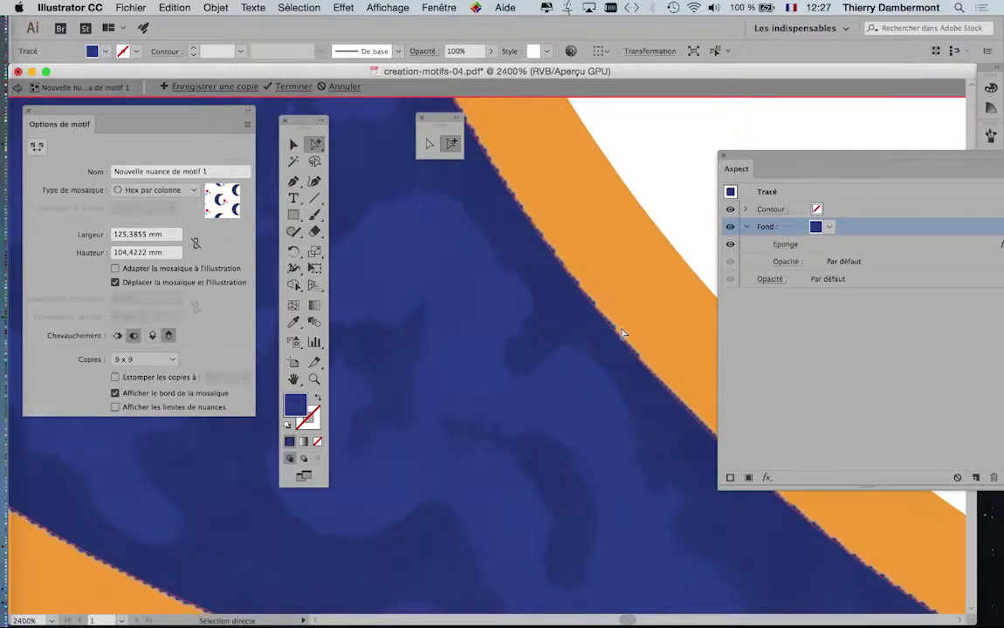
scroll(621, 334, down, 6)
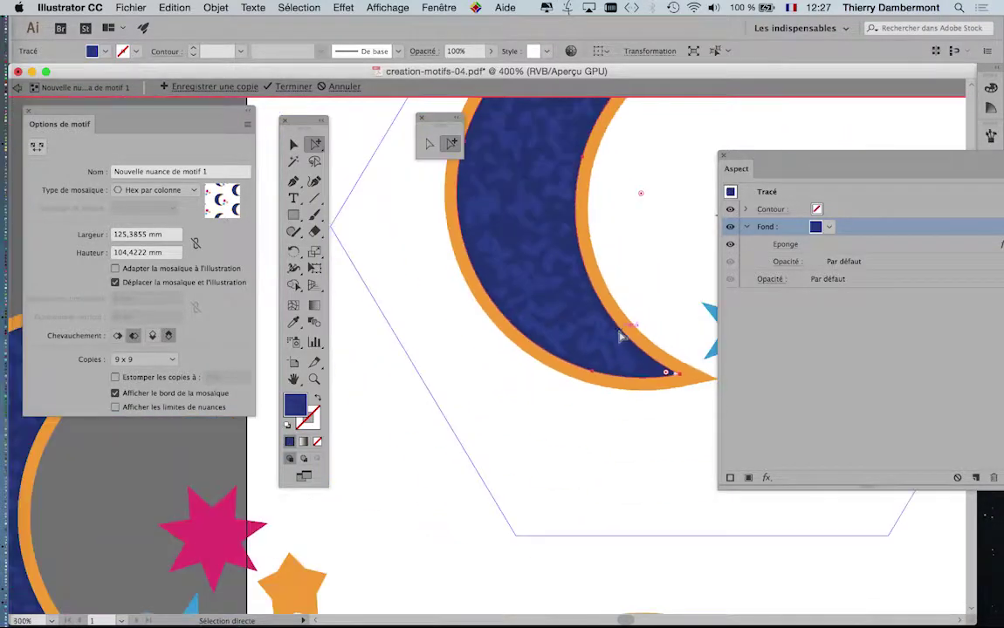
scroll(621, 334, down, 1)
scroll(558, 384, up, 3)
scroll(608, 371, down, 1)
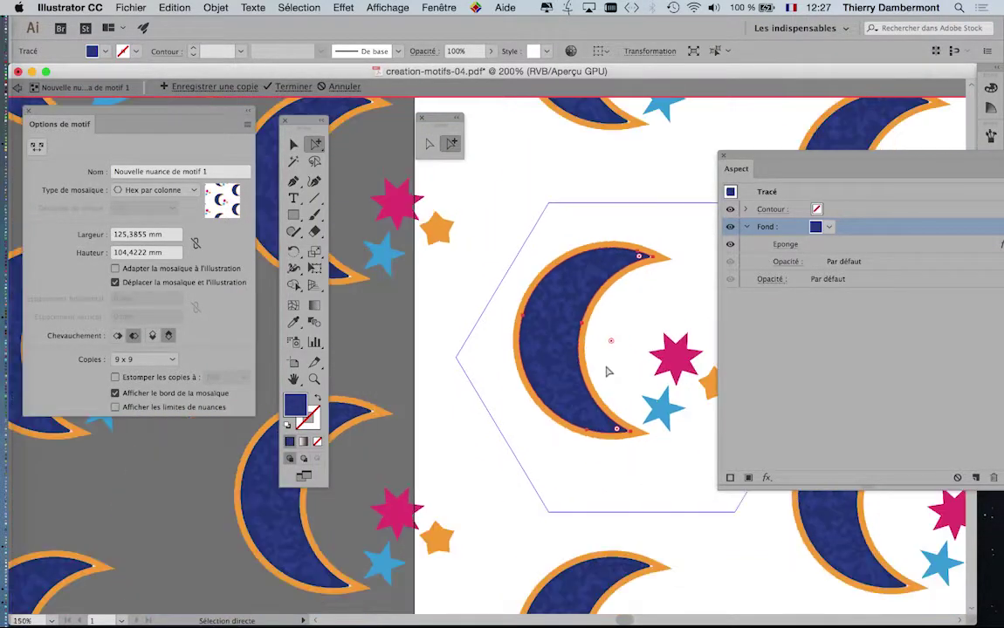
scroll(608, 371, down, 2)
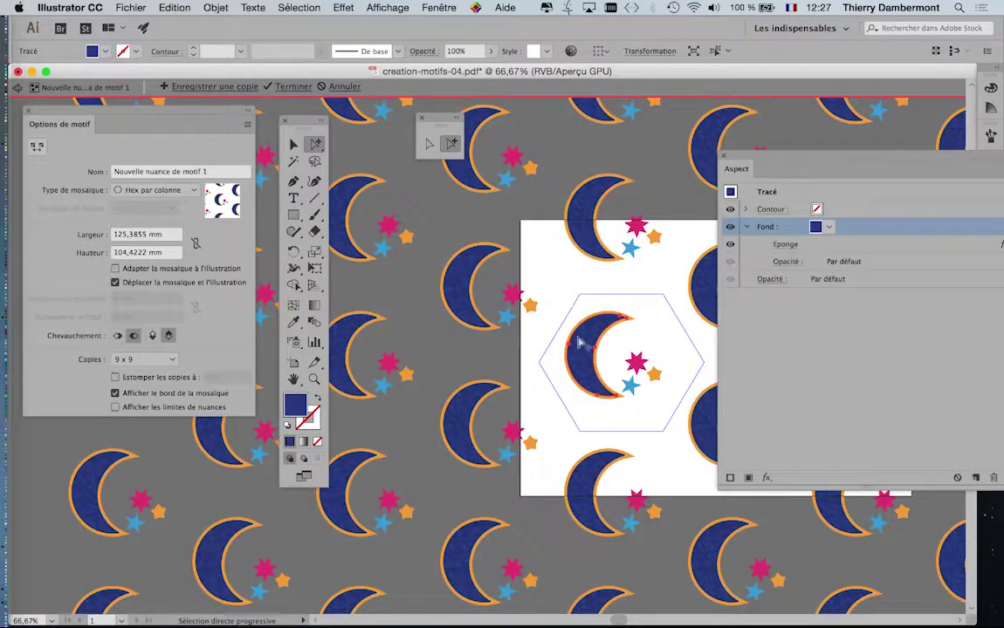
Step: Move the pink star in the hexagonal tile up and outward, near the crescent's upper tip
click(637, 361)
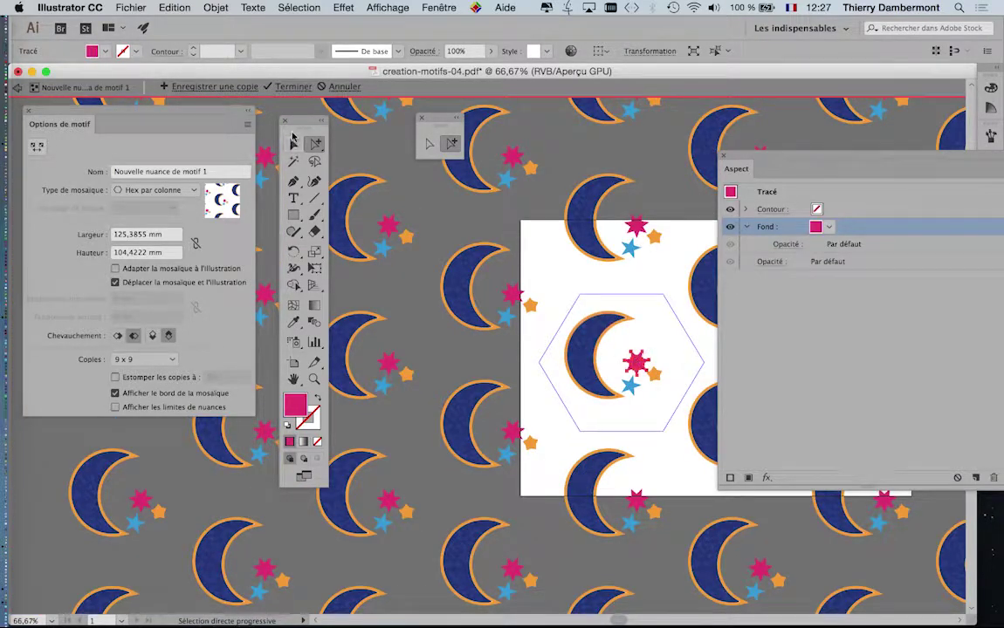
click(293, 142)
drag(647, 367, 662, 322)
click(648, 408)
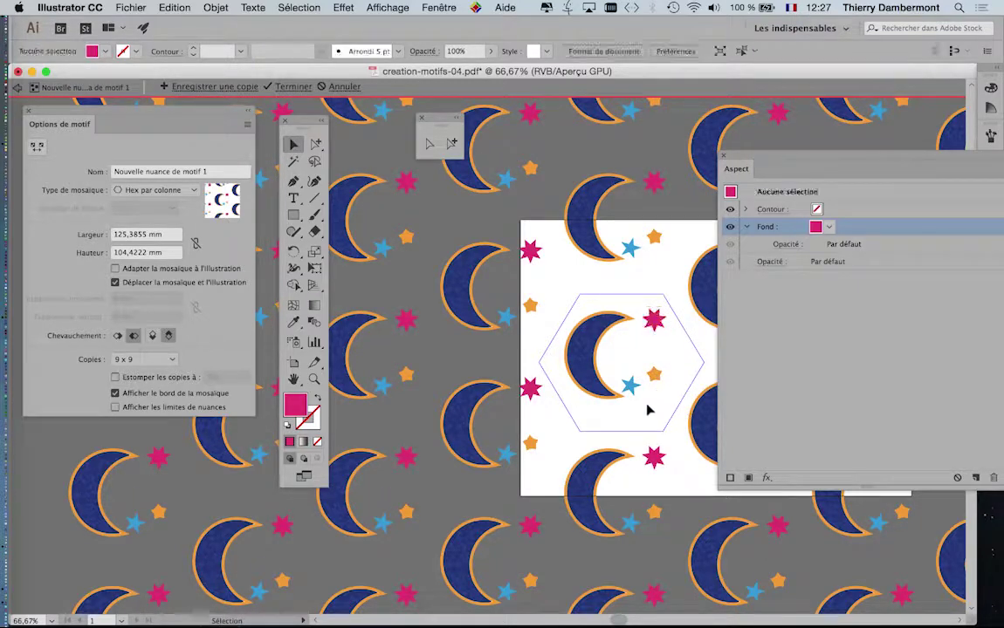
Step: Reposition the pattern options and the tools clear of the repeated pattern, with the whole repeat in view
scroll(614, 399, down, 3)
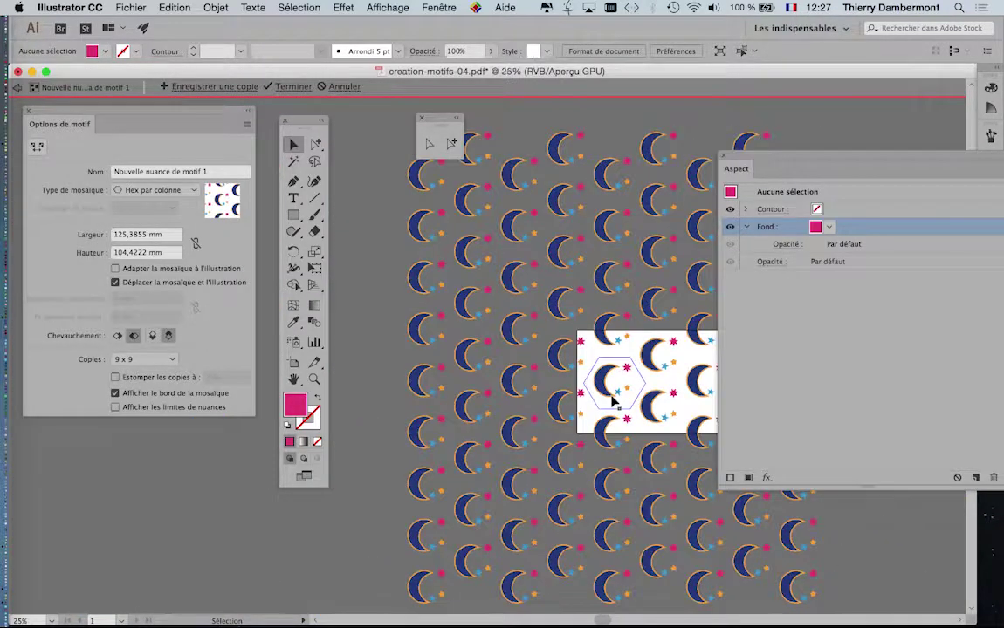
scroll(614, 399, right, 3)
scroll(613, 399, down, 1)
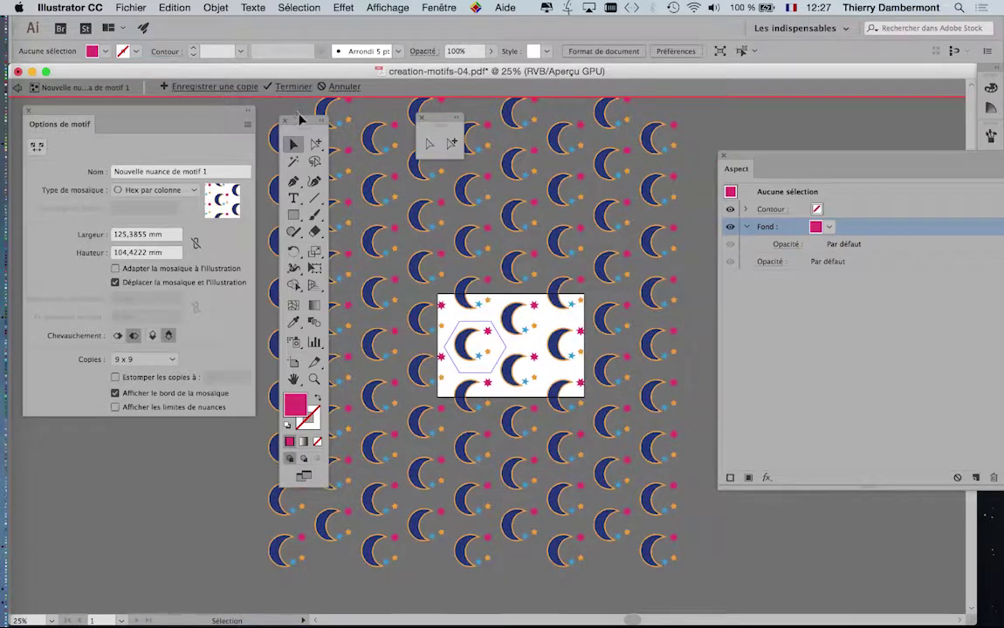
drag(218, 112, 234, 446)
drag(301, 122, 41, 120)
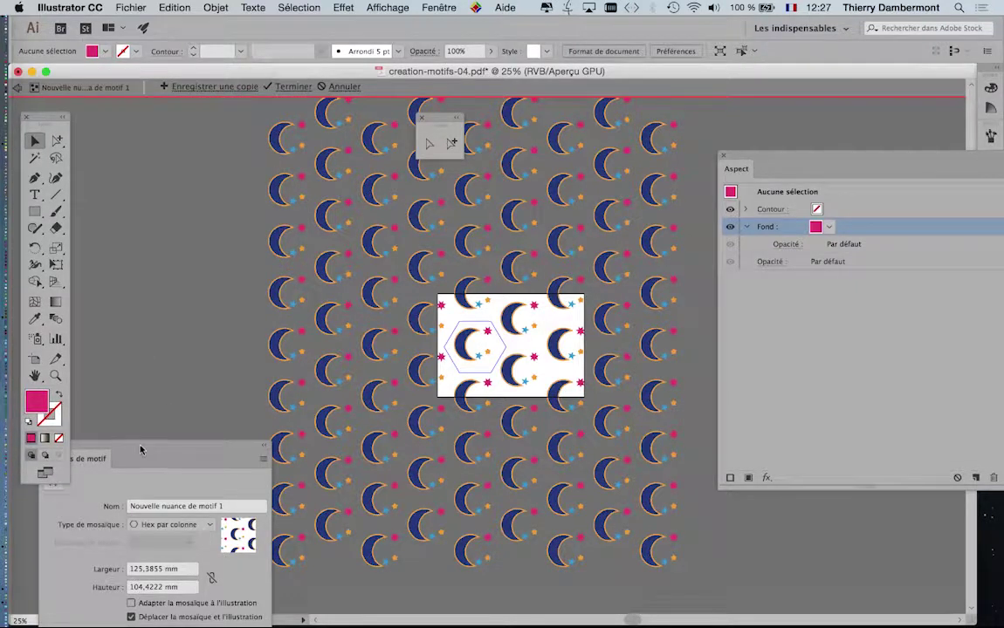
drag(142, 450, 207, 460)
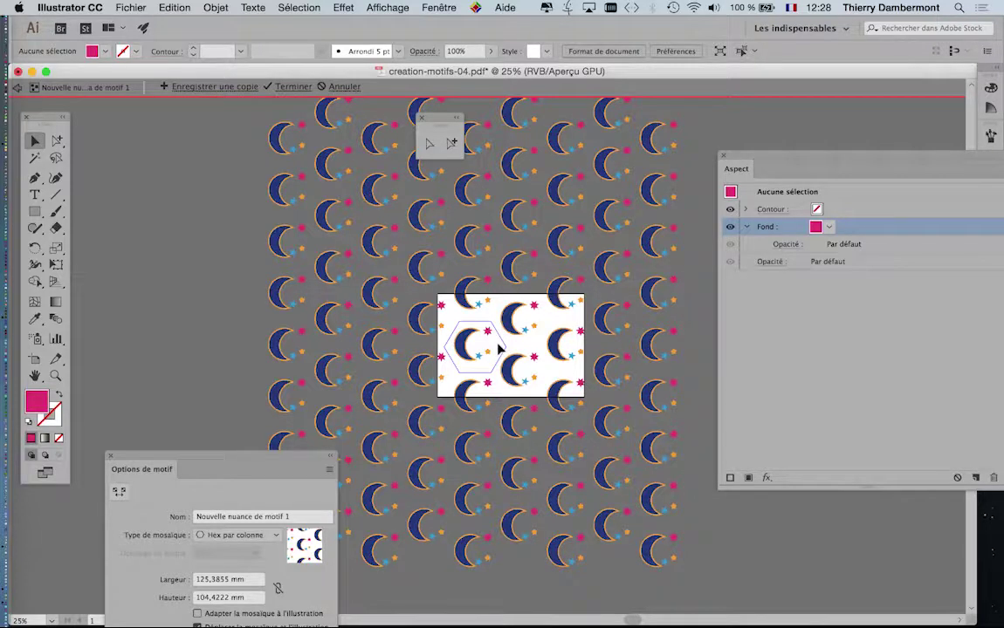
Step: Move the blue star down toward the hexagon's lower edge and the orange star outward toward its side corner
key(super+plus)
key(super+plus)
key(super+plus)
key(super+plus)
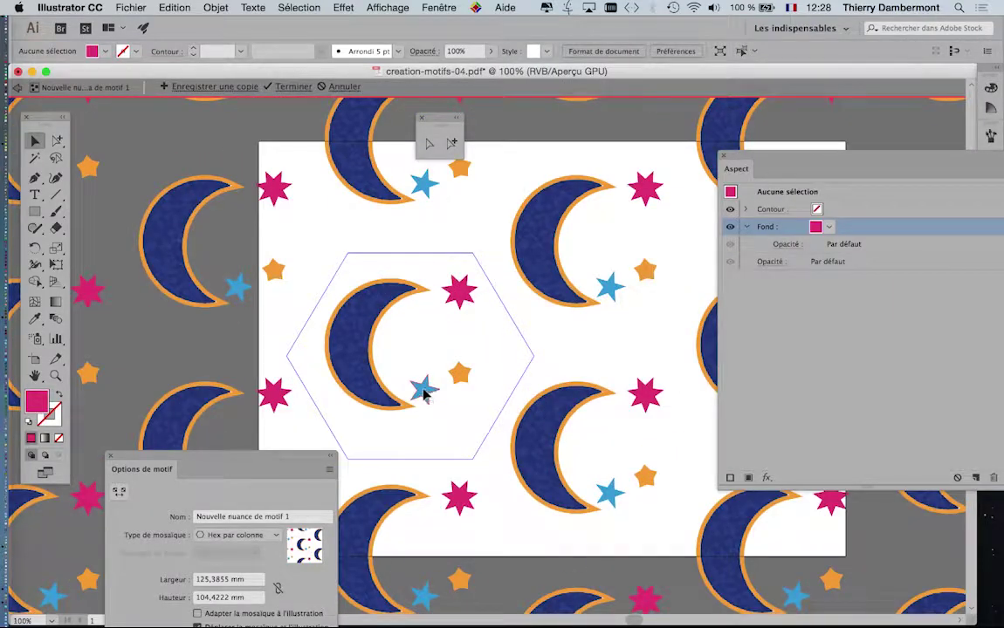
drag(422, 393, 455, 433)
drag(459, 374, 482, 360)
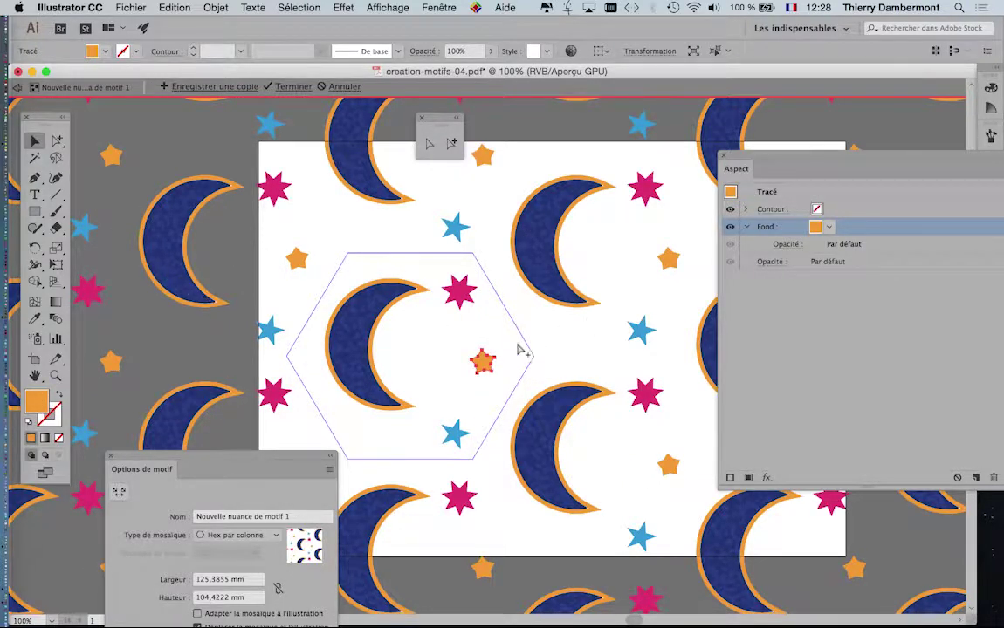
Step: Enlarge the orange star to more than twice its size with Free Transform, judging it against the repeated pattern
key(e)
drag(491, 373, 515, 381)
scroll(515, 382, down, 3)
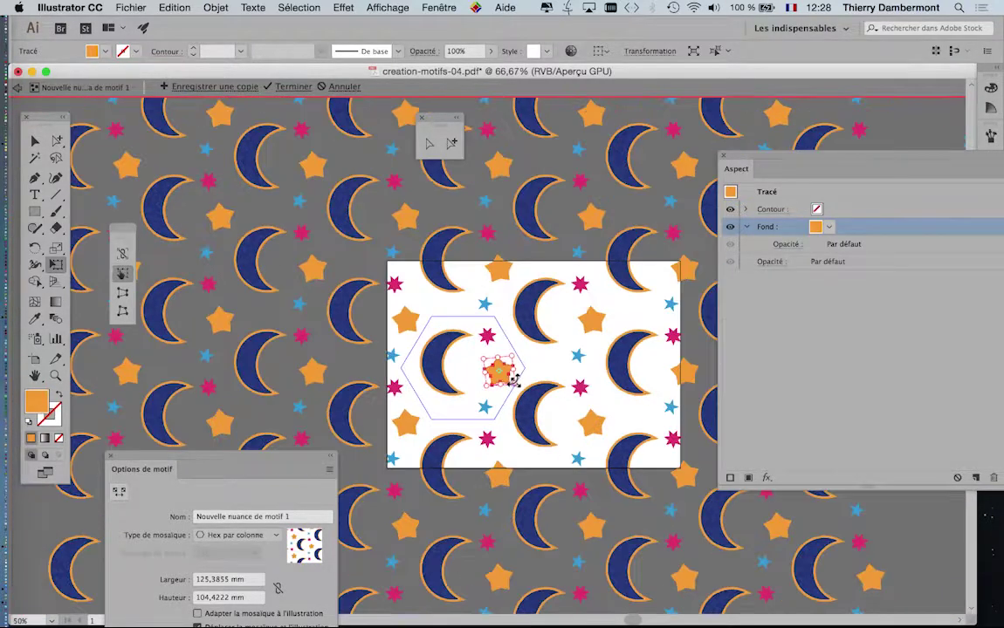
scroll(504, 377, up, 4)
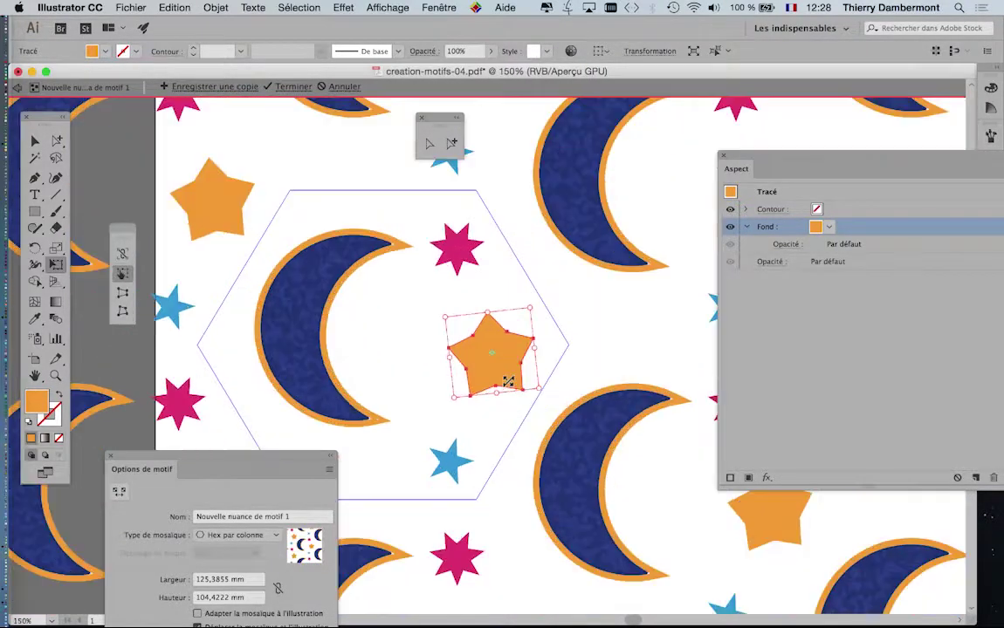
click(33, 138)
click(549, 408)
click(514, 365)
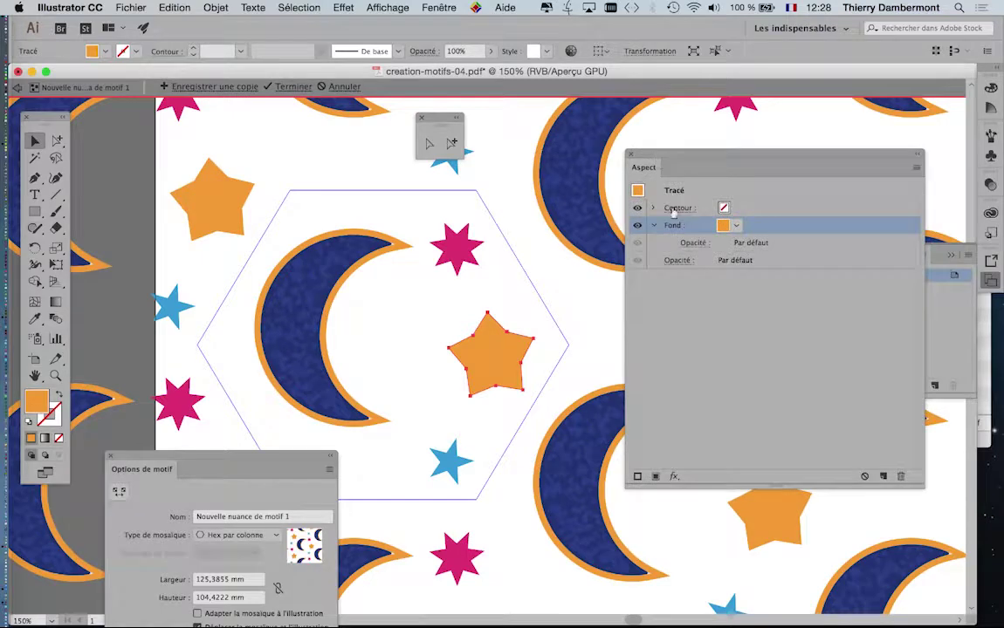
click(343, 7)
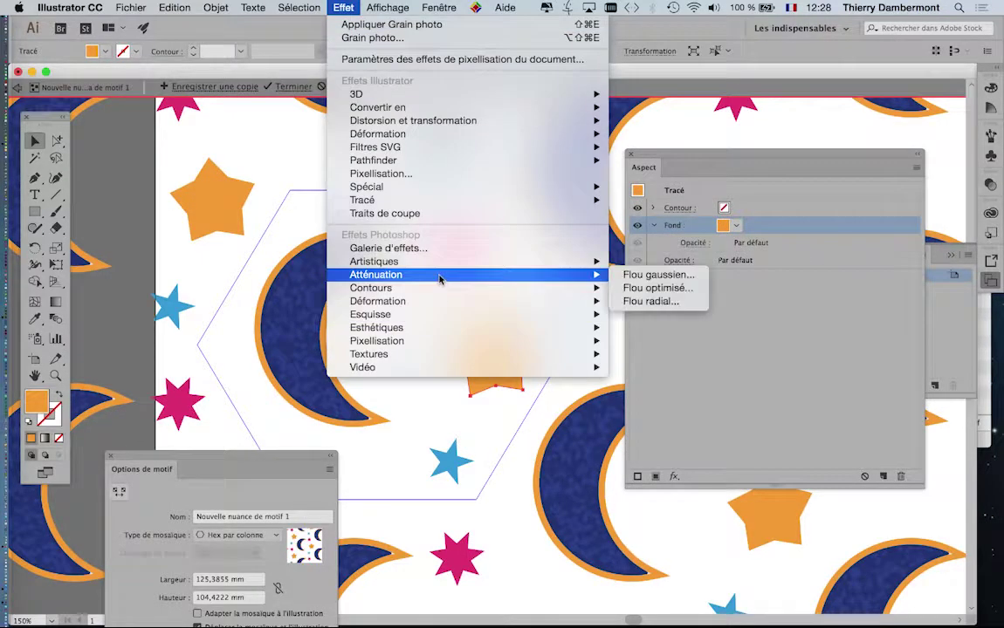
mouse_move(439, 268)
key(Escape)
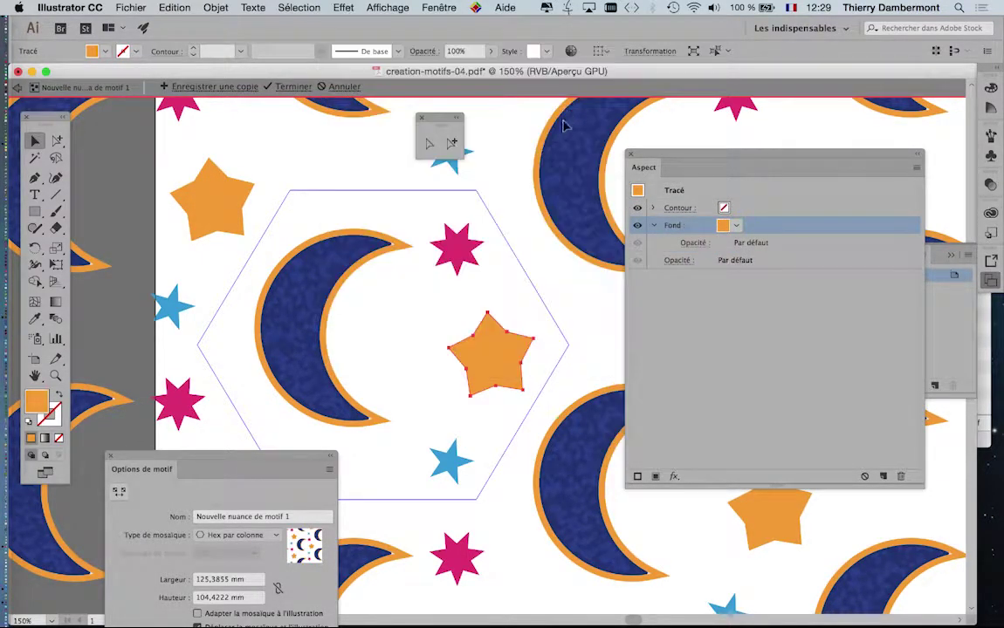
Step: Leave pattern editing, accept expanding the active content, and bring the whole artboard into view
click(16, 85)
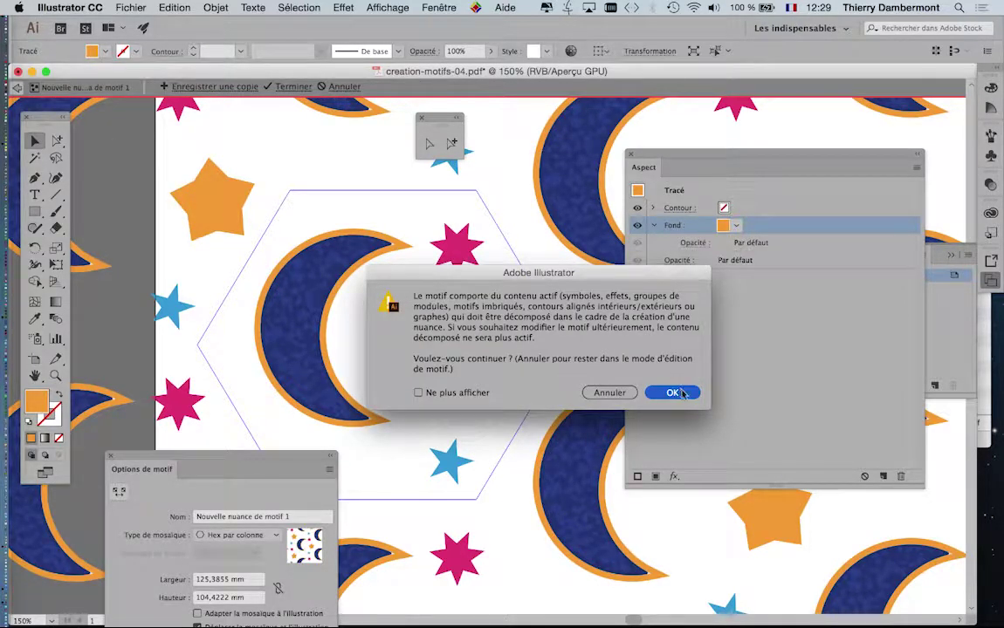
click(672, 392)
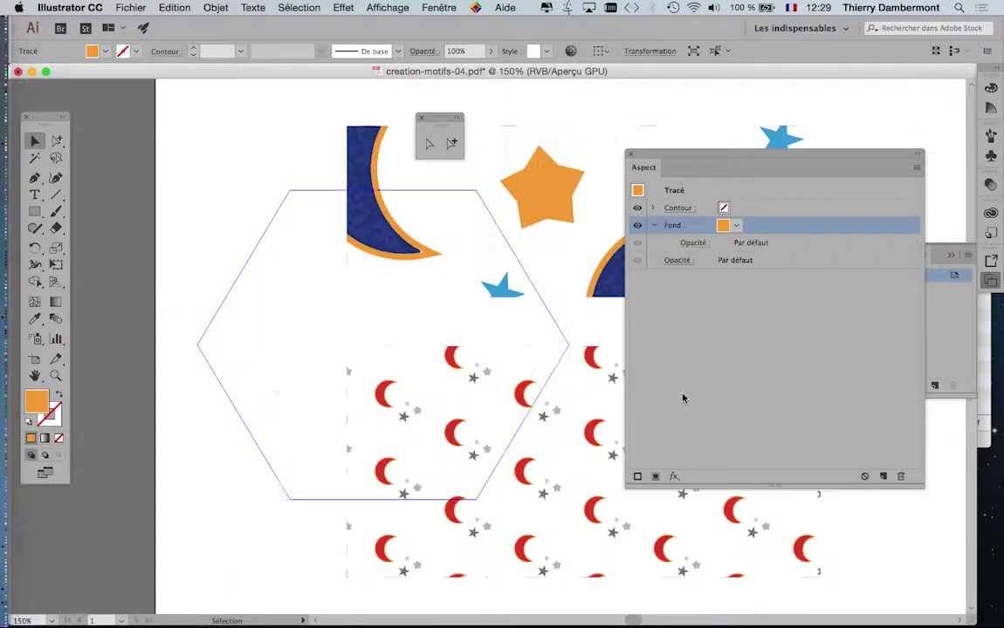
key(super+minus)
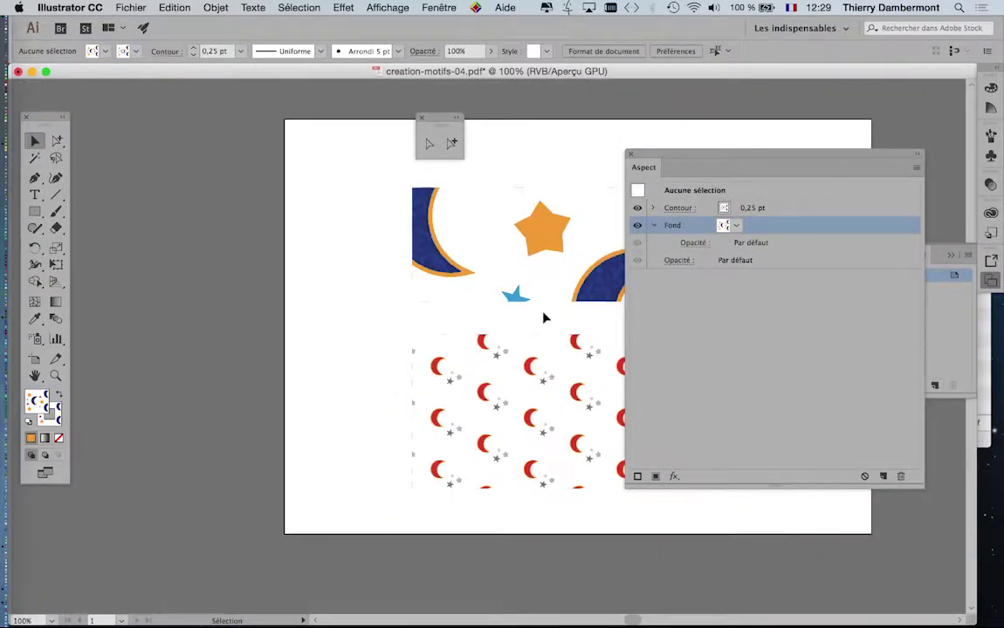
key(super+minus)
key(super+plus)
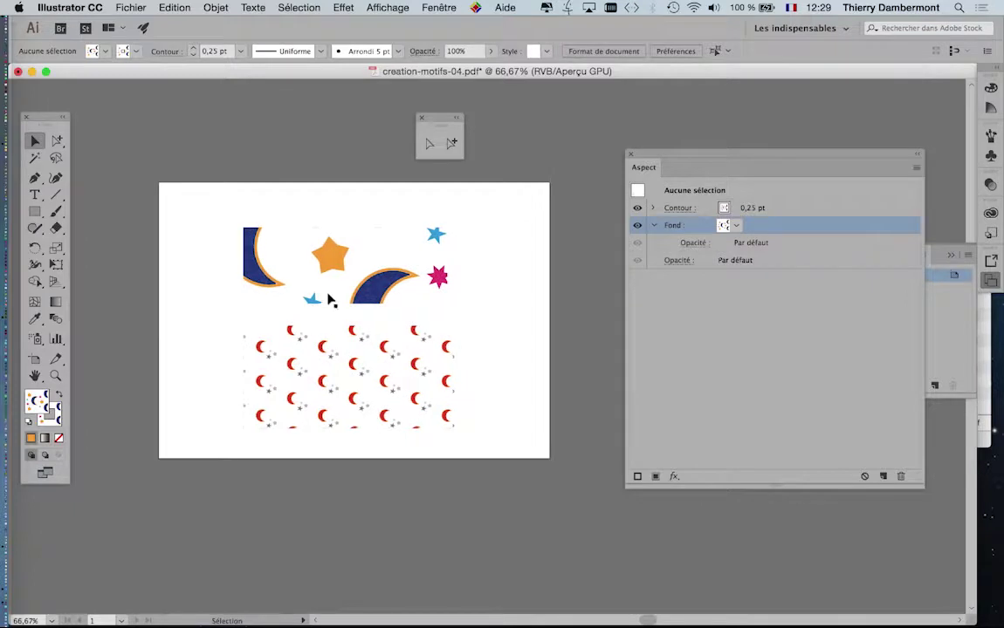
Step: Scale only the pattern inside the upper rectangle uniformly to 25%, with object transformation turned off
click(329, 298)
key(super+1)
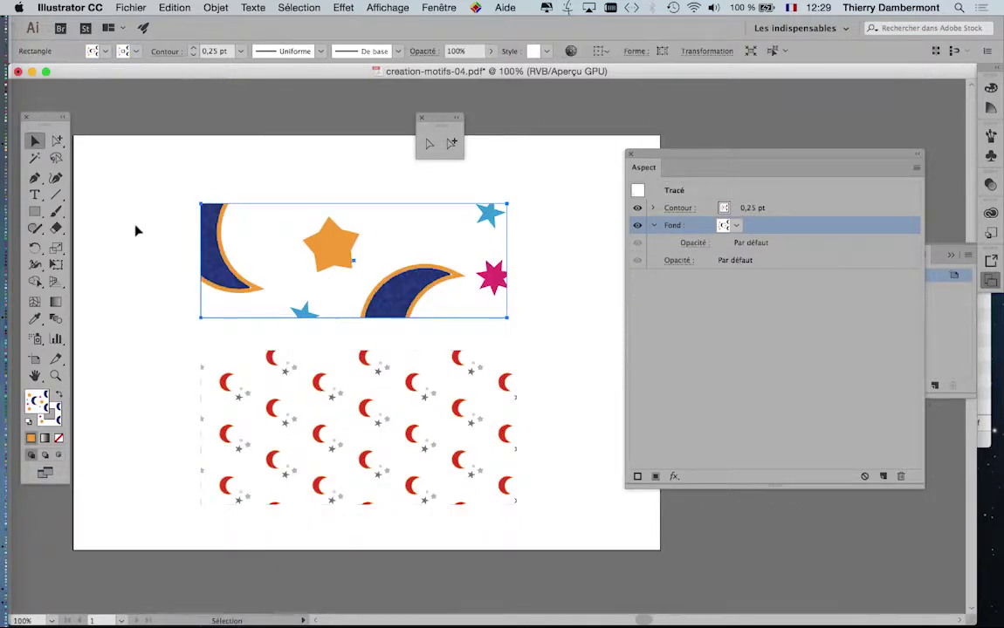
double_click(55, 248)
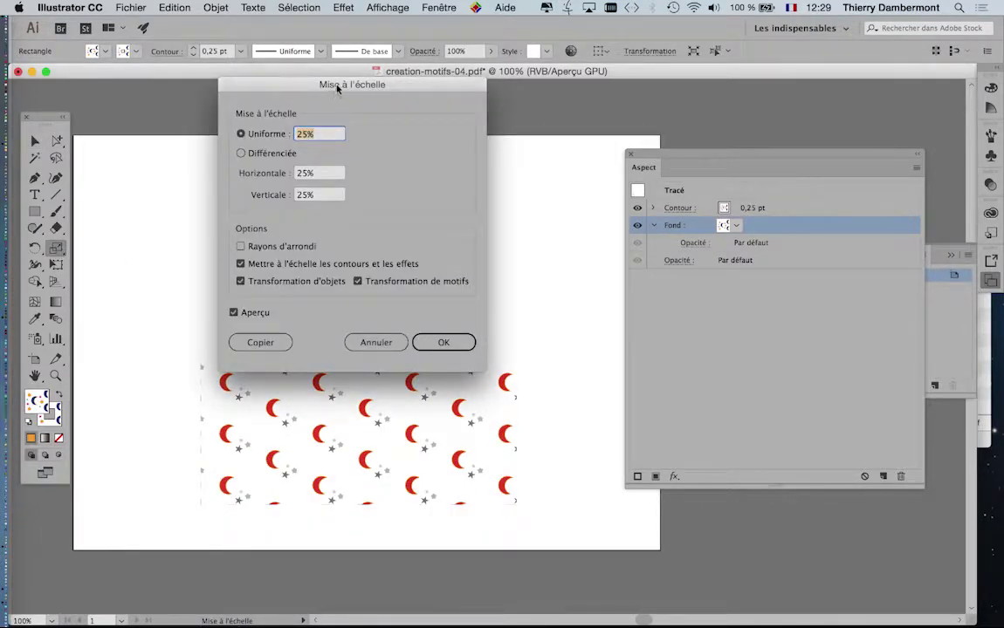
drag(337, 89, 639, 119)
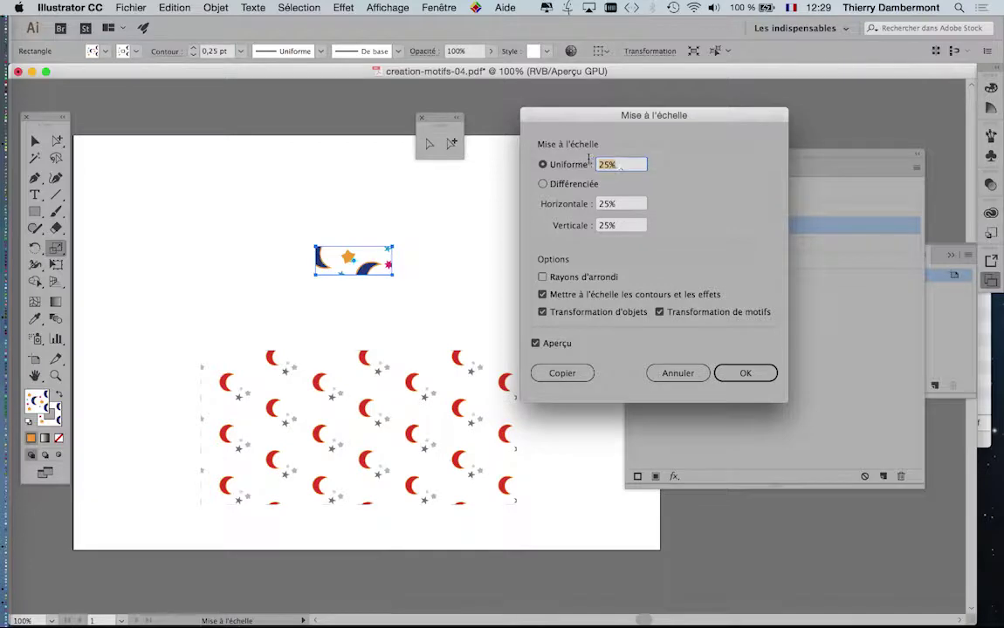
click(567, 312)
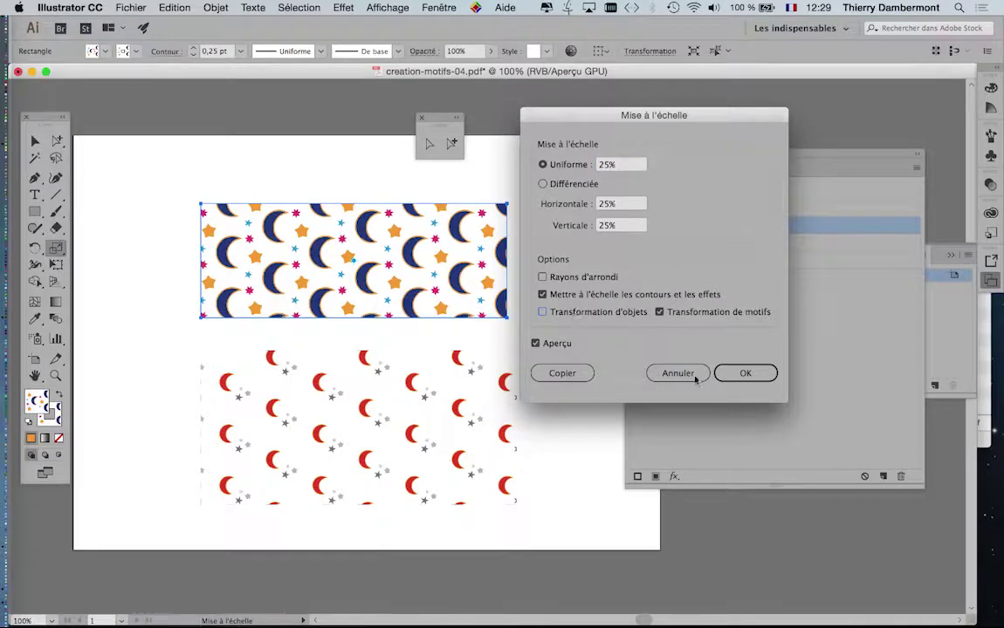
click(746, 373)
Step: Examine the edges and texture of the crescents in the scaled pattern at high magnification
scroll(300, 250, up, 10)
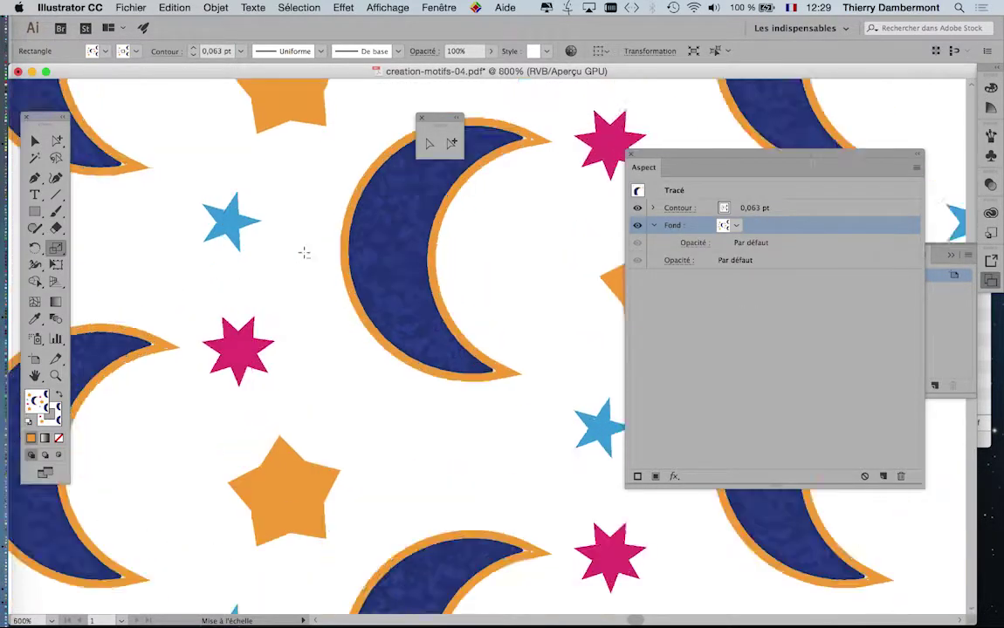
scroll(500, 254, up, 1)
scroll(500, 254, down, 3)
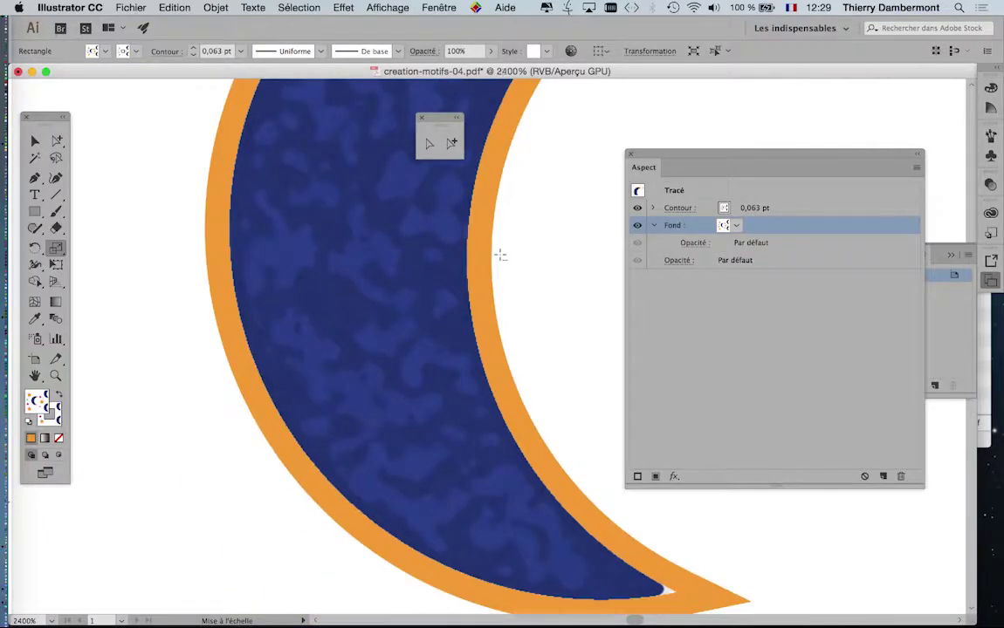
scroll(500, 254, down, 3)
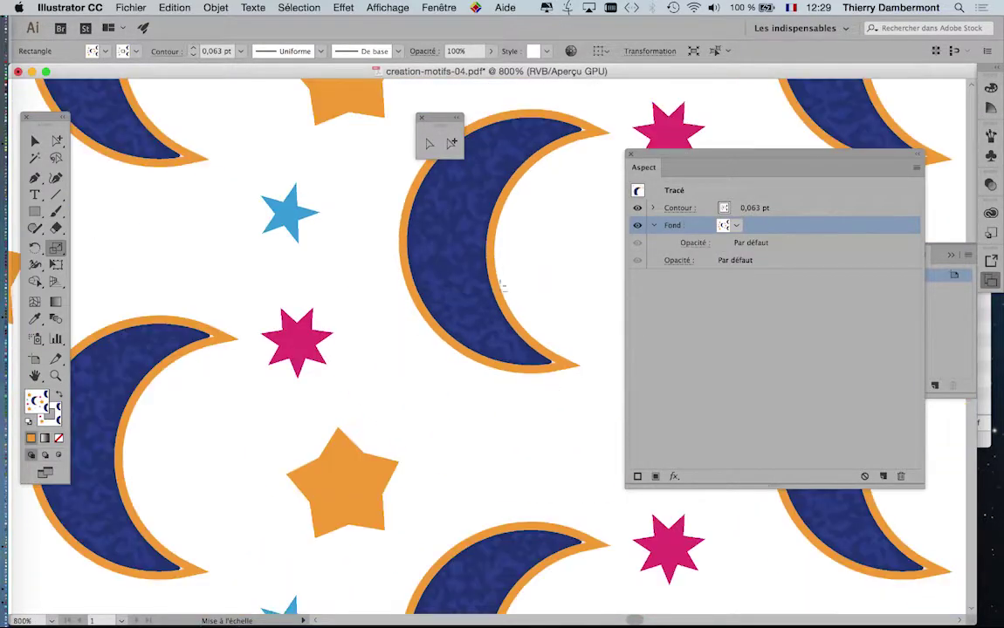
scroll(515, 288, up, 4)
scroll(535, 342, up, 3)
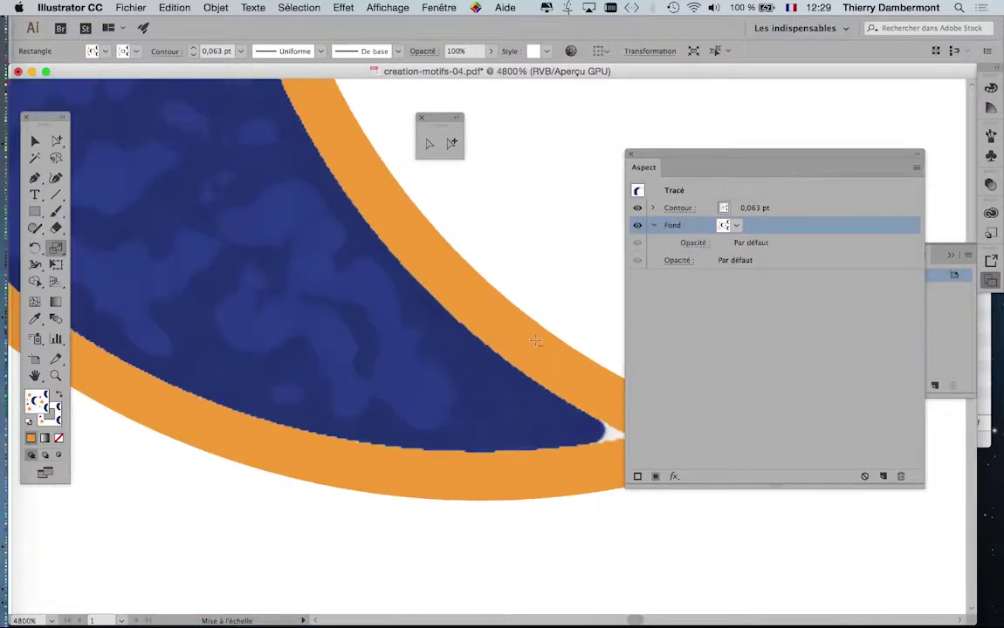
scroll(535, 342, down, 2)
scroll(523, 375, up, 3)
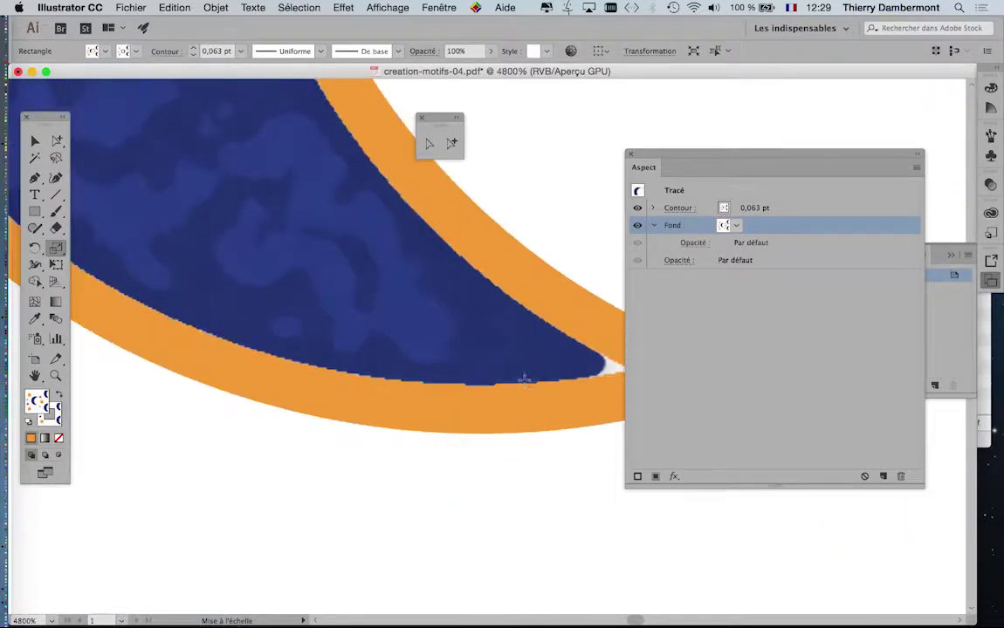
scroll(524, 378, down, 6)
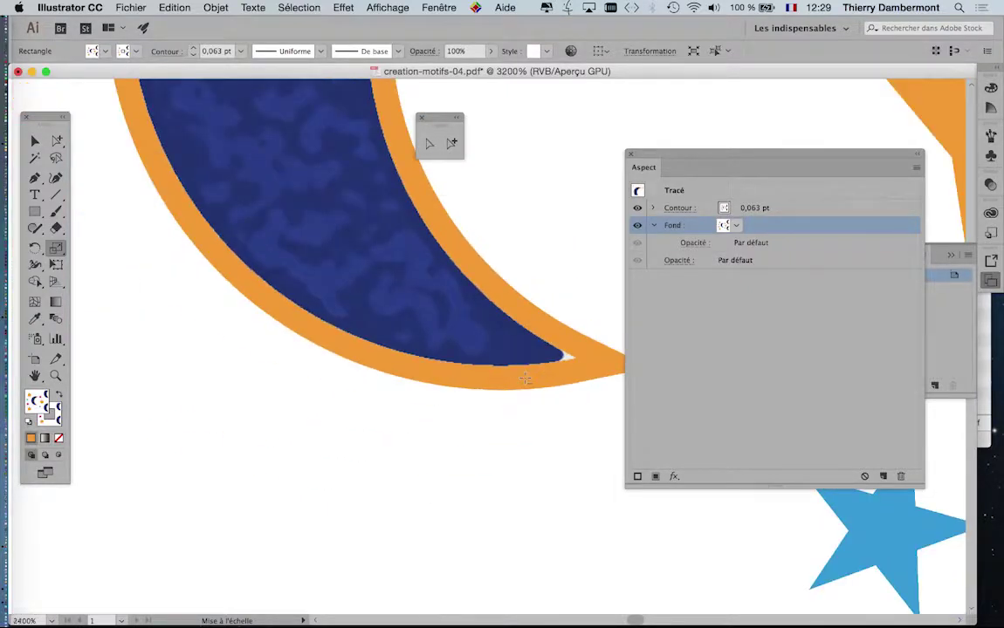
click(343, 7)
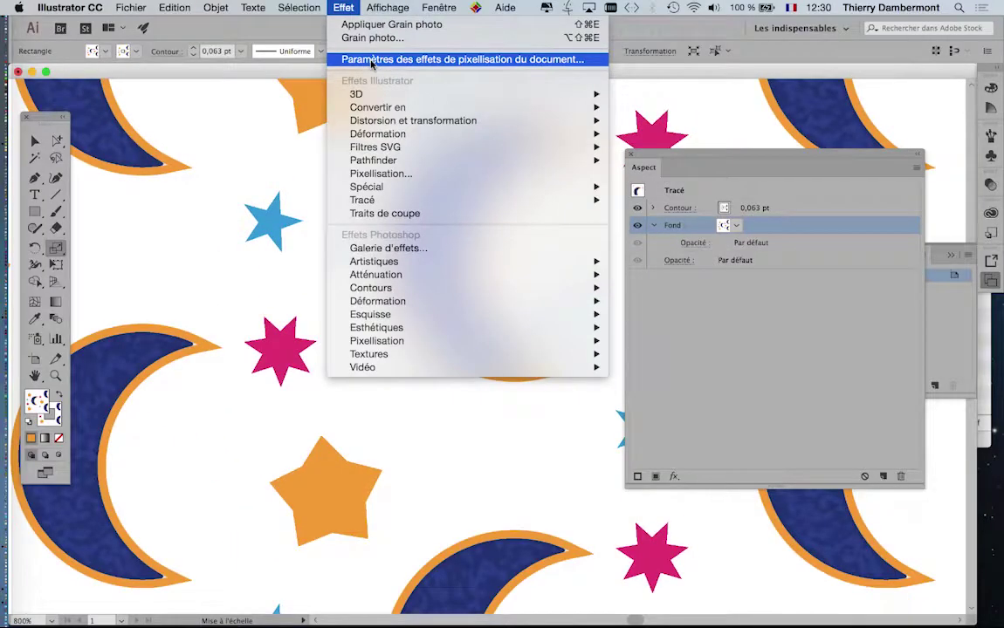
click(295, 73)
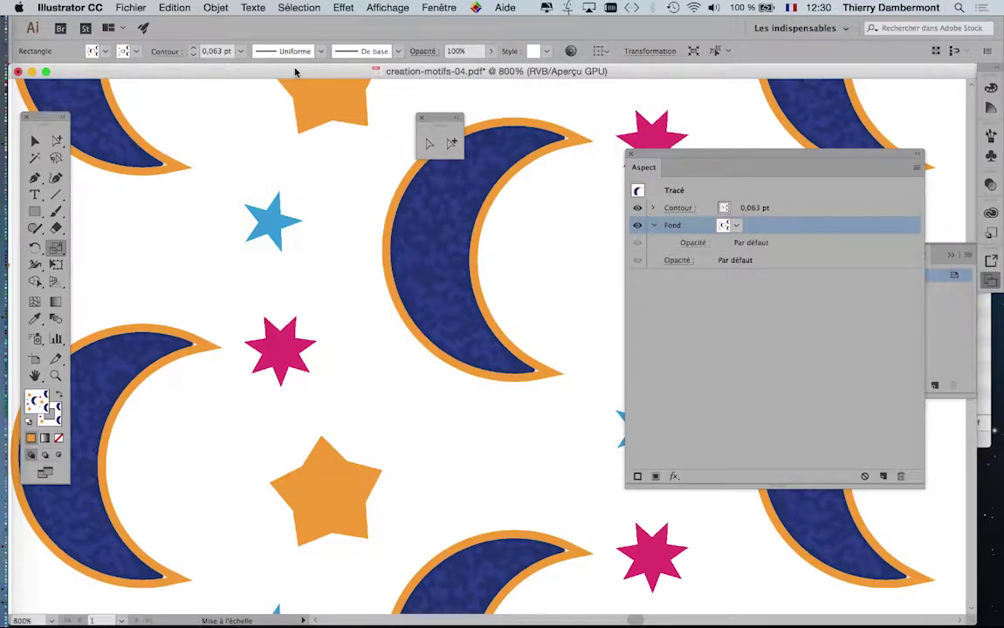
scroll(426, 288, down, 2)
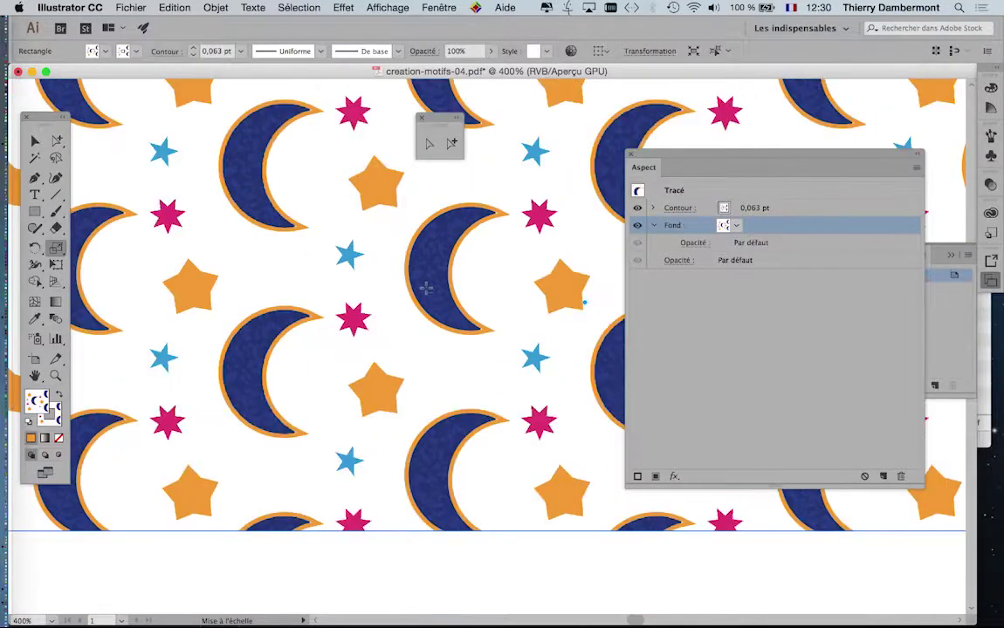
Step: Compare the textured blue fill of the crescents at 1200% and 600% magnification
scroll(426, 288, up, 1)
scroll(426, 288, up, 3)
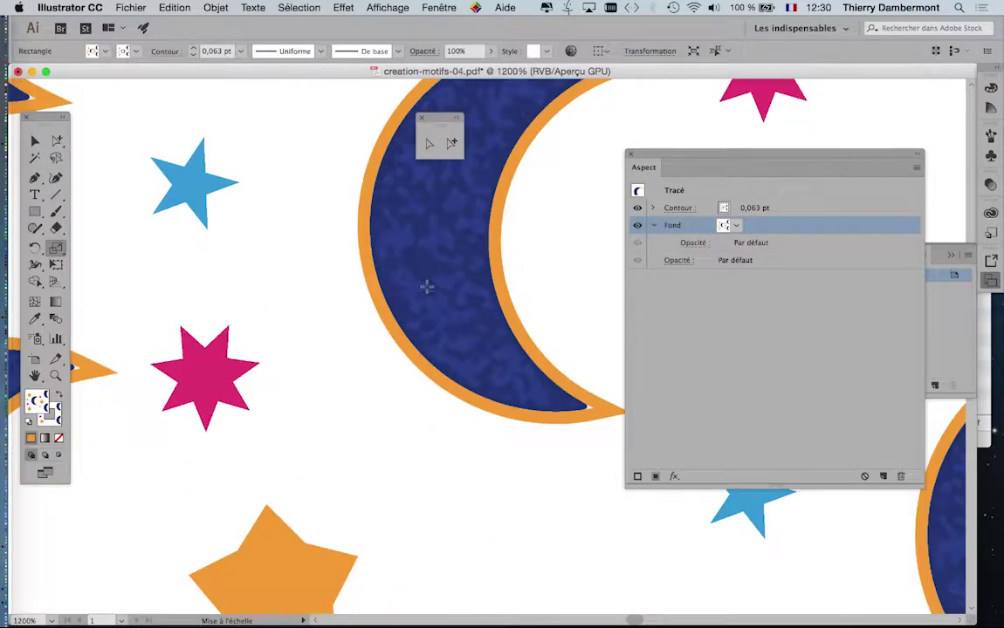
scroll(425, 288, down, 2)
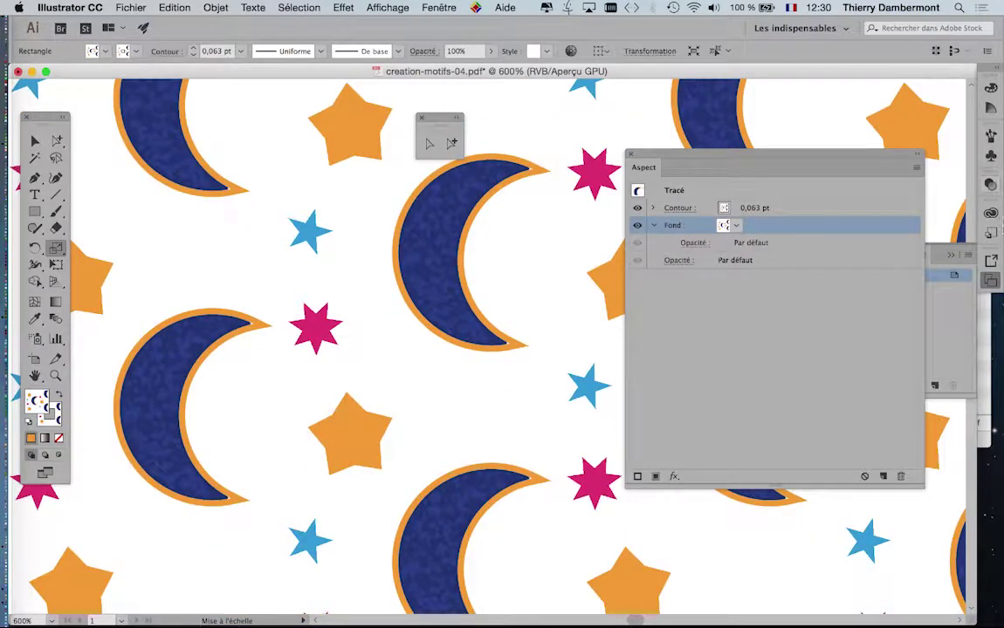
Step: Display the document's colour and pattern swatches beside the artwork and put away the appearance settings
drag(900, 170, 558, 168)
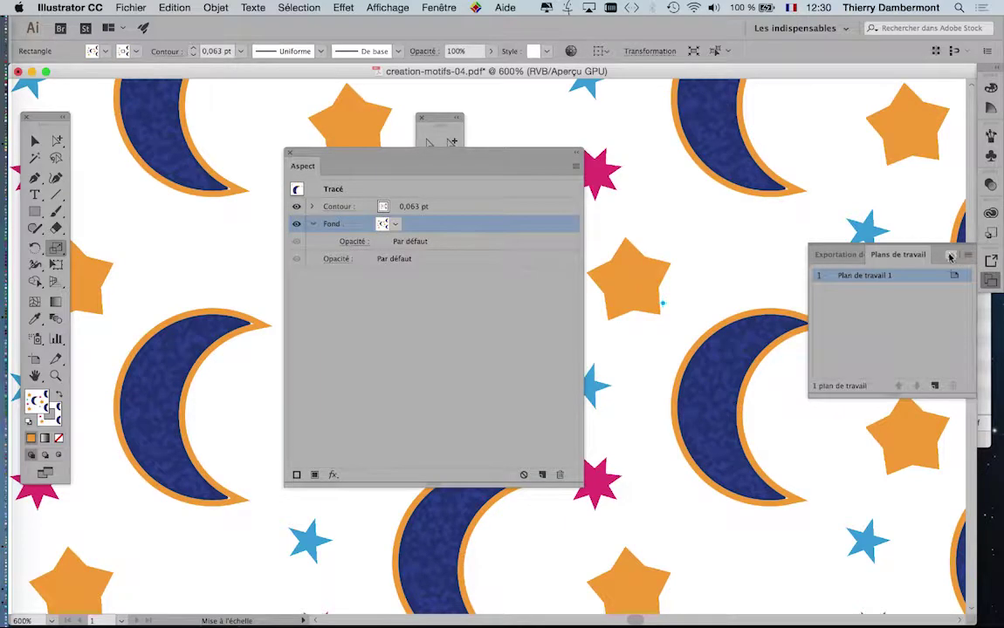
click(439, 7)
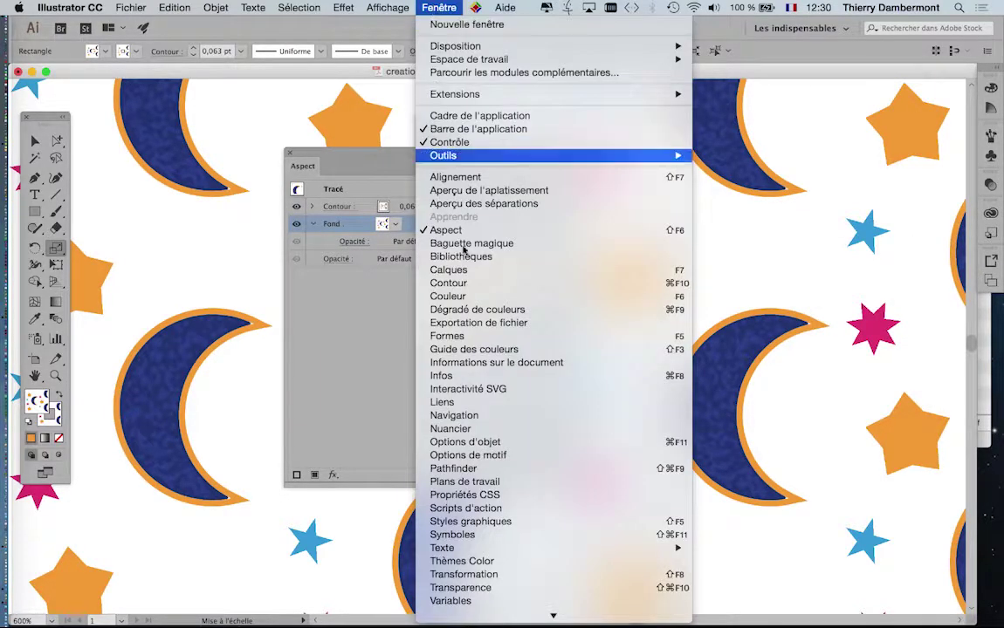
click(465, 429)
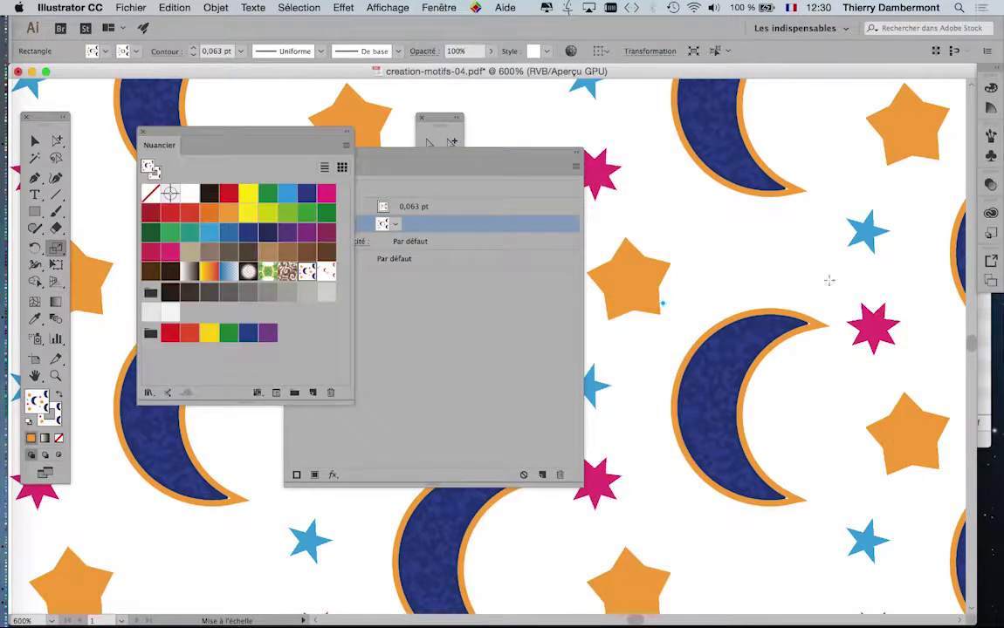
drag(247, 136, 818, 135)
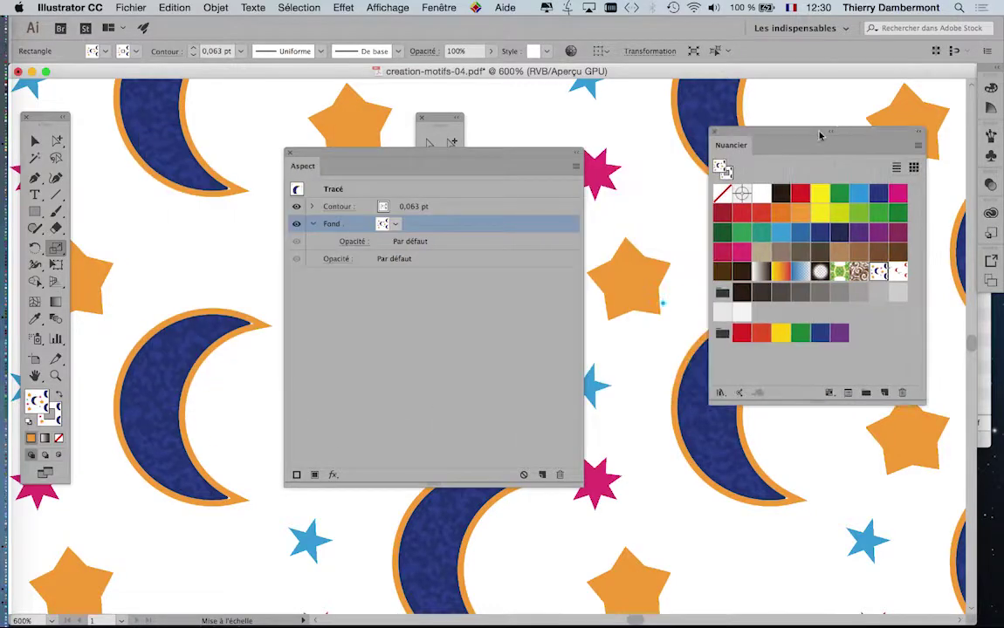
click(289, 153)
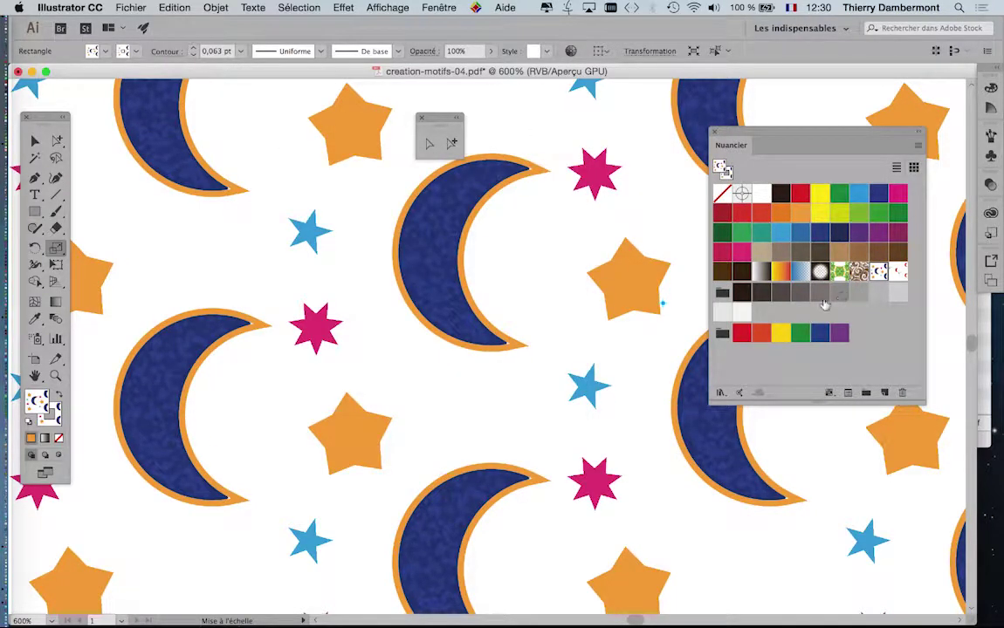
Step: Open the blue crescent-and-stars pattern swatch for editing and select the crescent inside its hexagonal tile
double_click(878, 272)
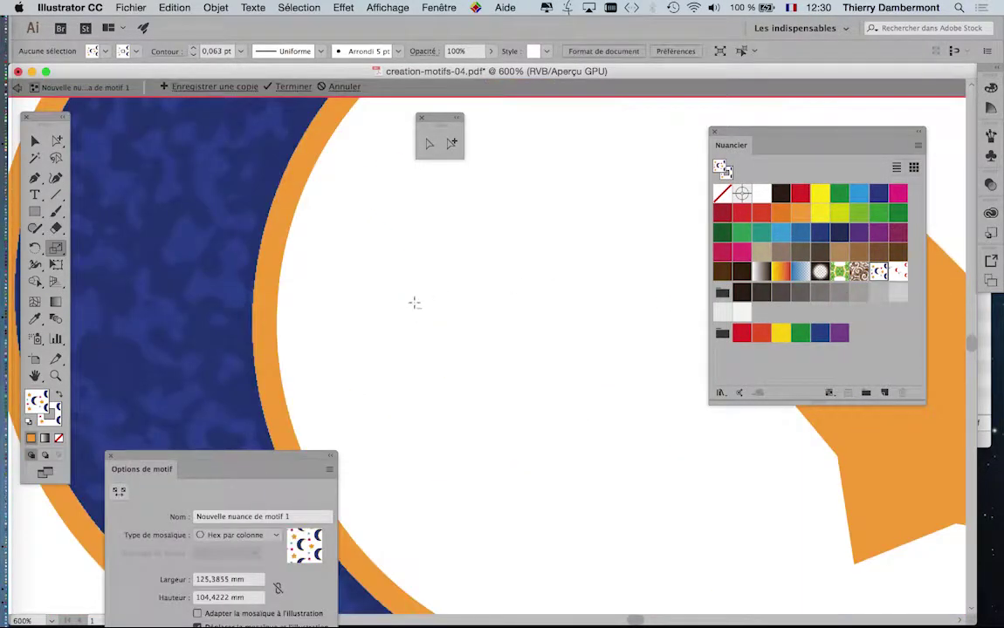
scroll(415, 303, down, 3)
scroll(442, 307, down, 1)
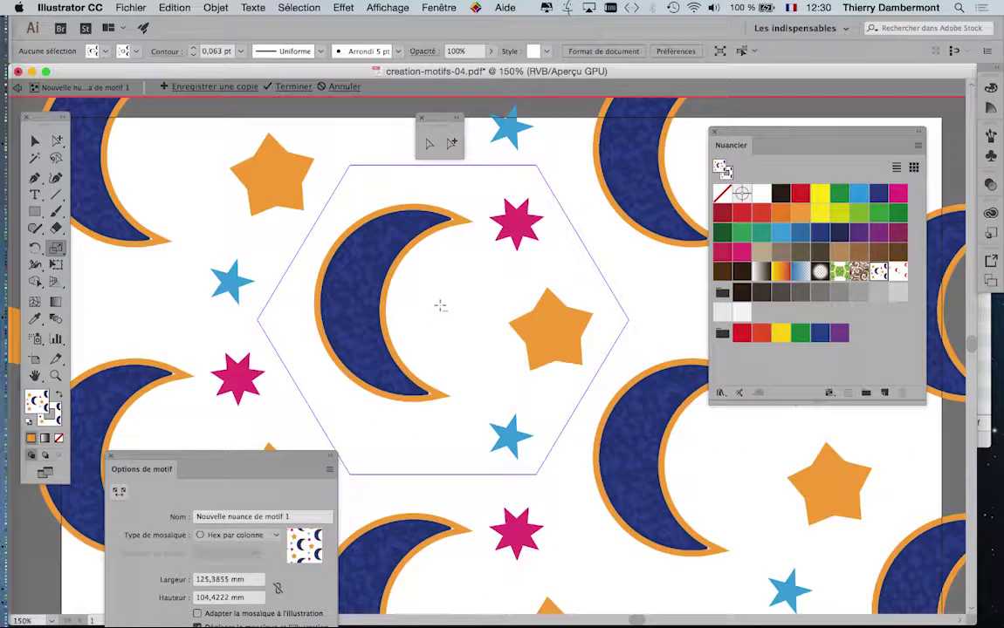
click(363, 274)
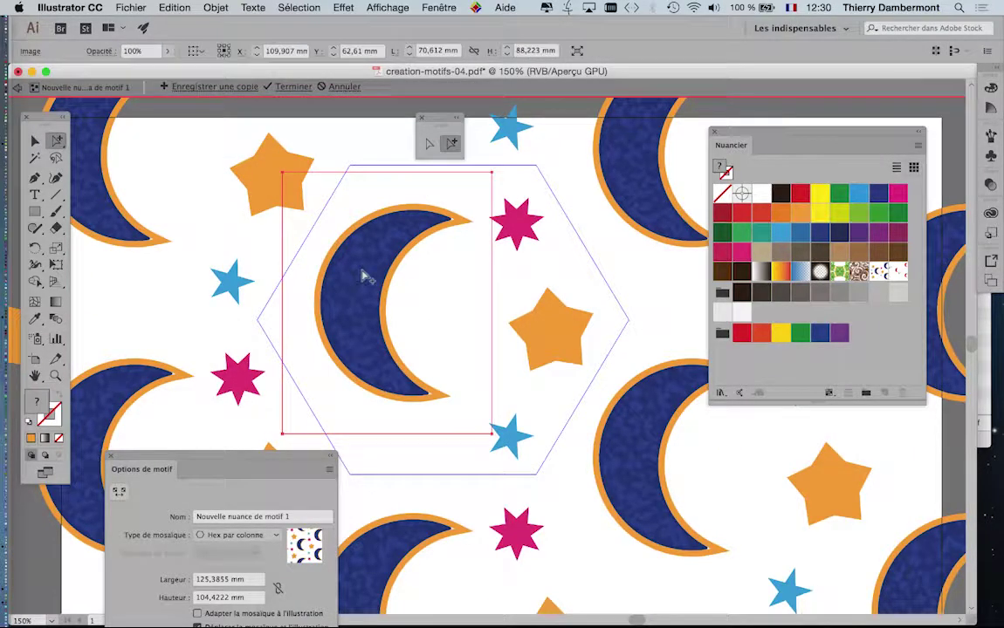
Step: Check the appearance attributes of the selected crescent for any remaining editable effects
key(shift+o)
click(398, 260)
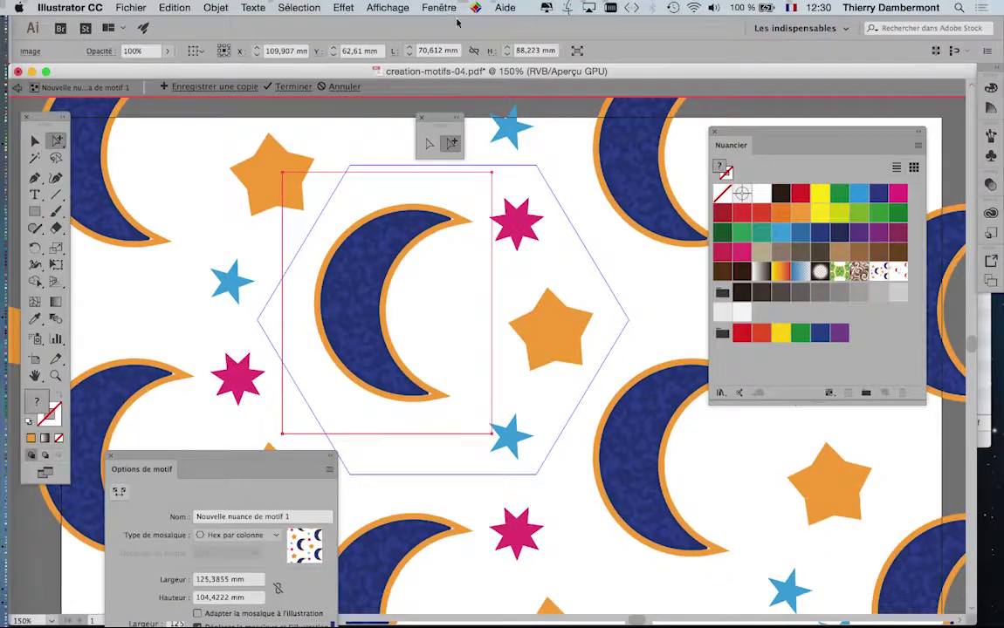
click(439, 8)
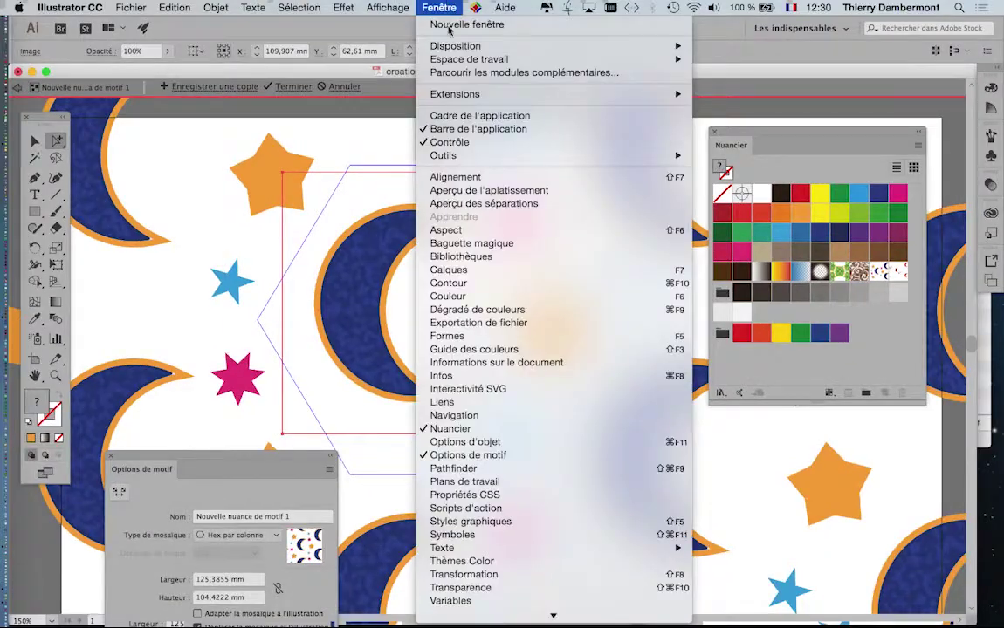
mouse_move(553, 614)
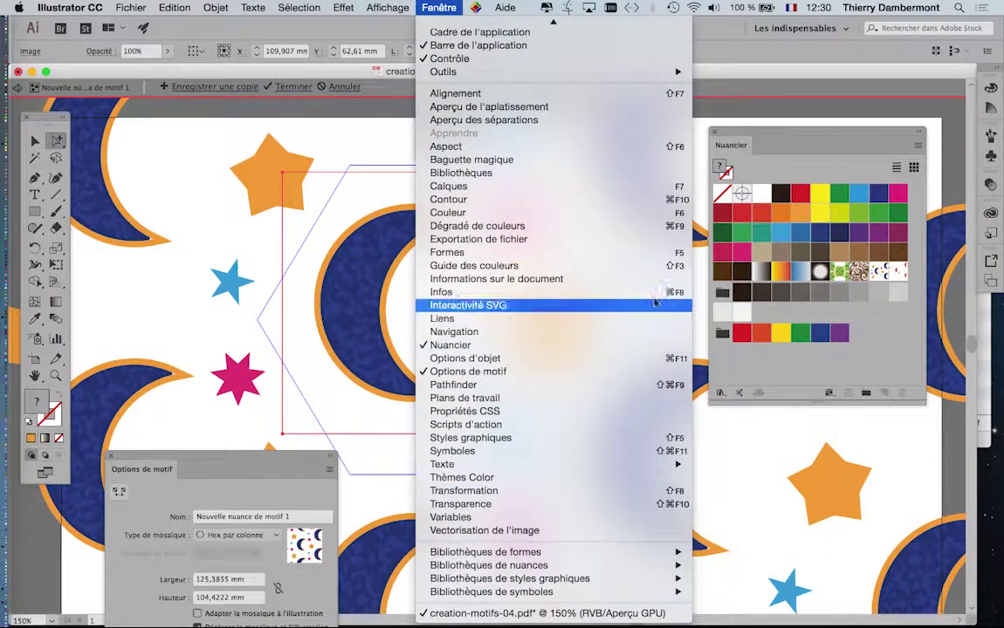
click(494, 146)
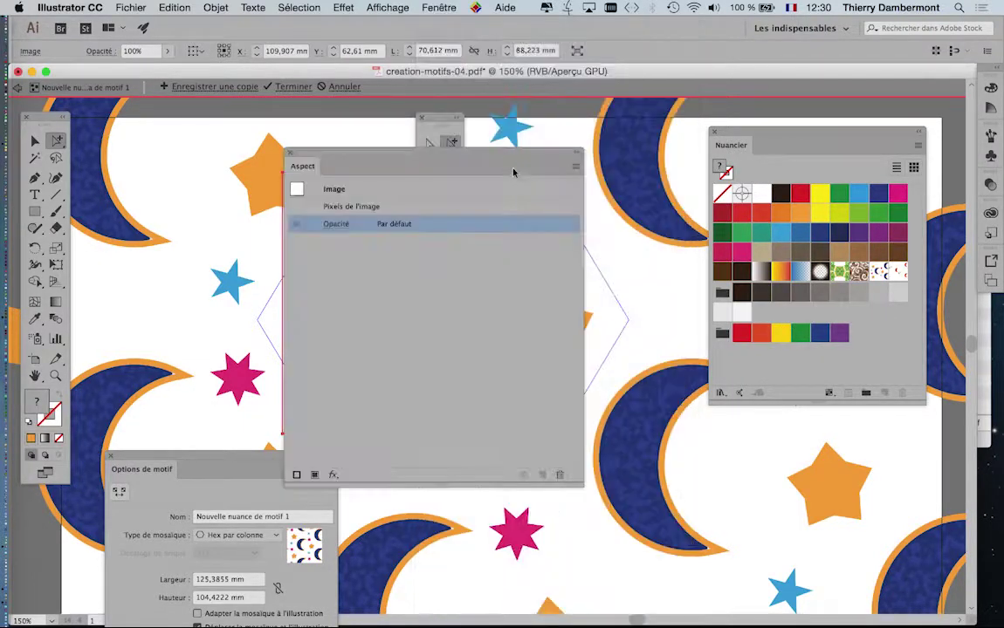
drag(385, 162, 576, 145)
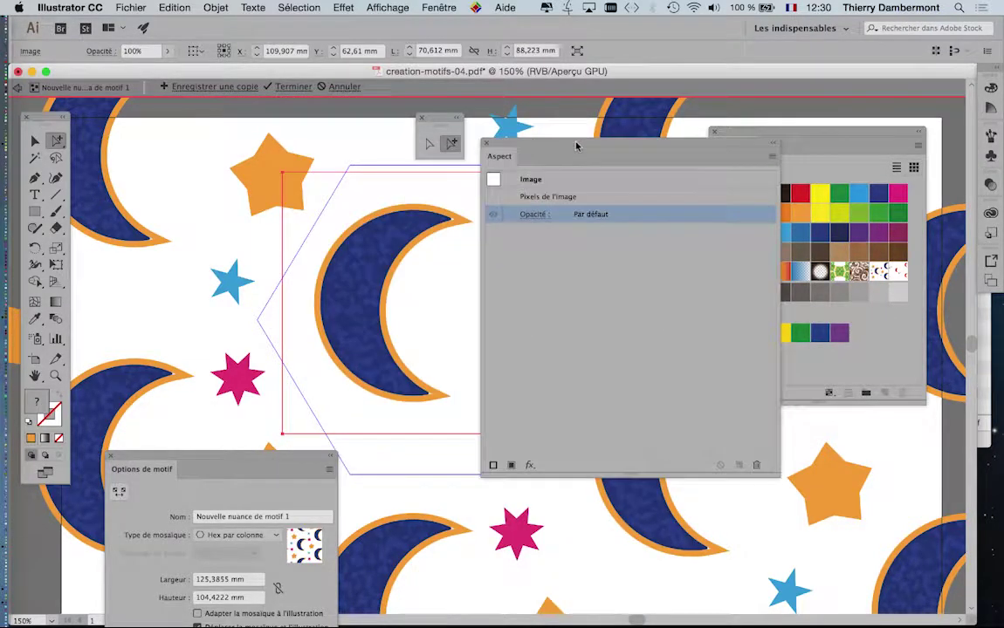
click(336, 157)
click(385, 225)
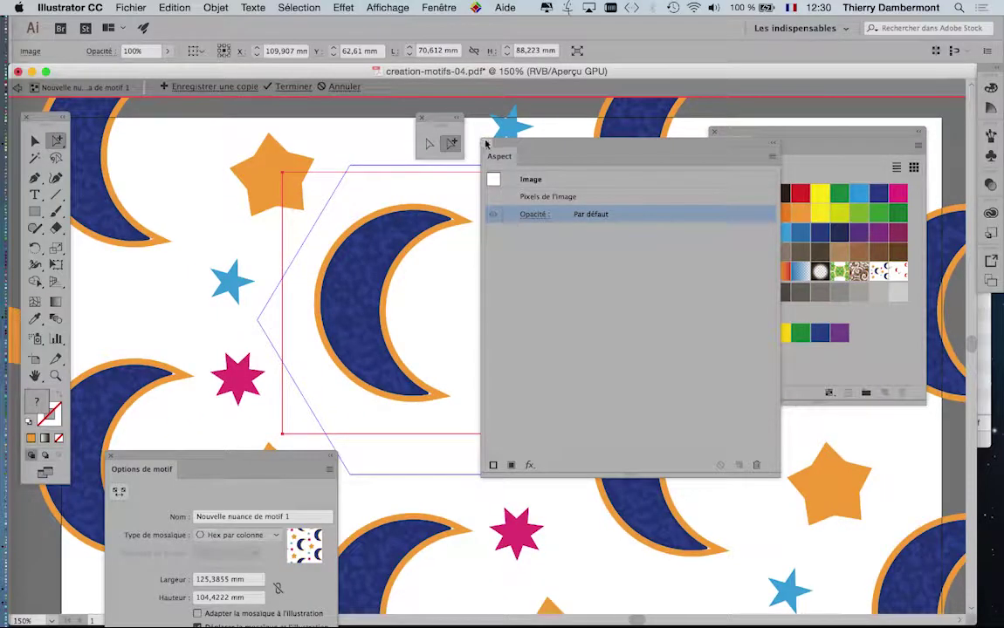
click(489, 141)
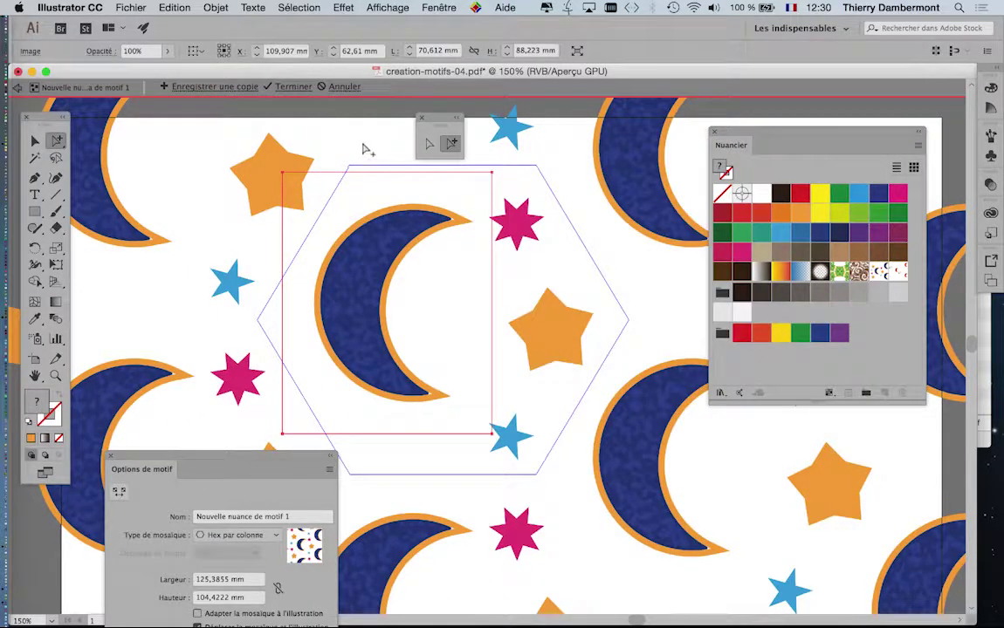
Step: Deselect the crescent, inspect its texture in the tile, and leave pattern editing
click(328, 133)
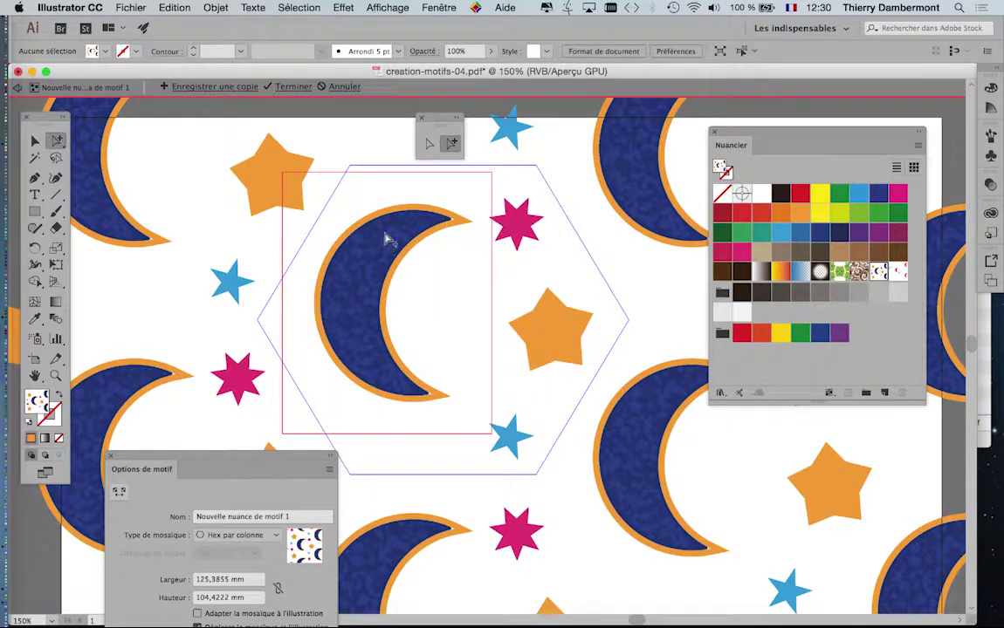
scroll(357, 289, up, 1)
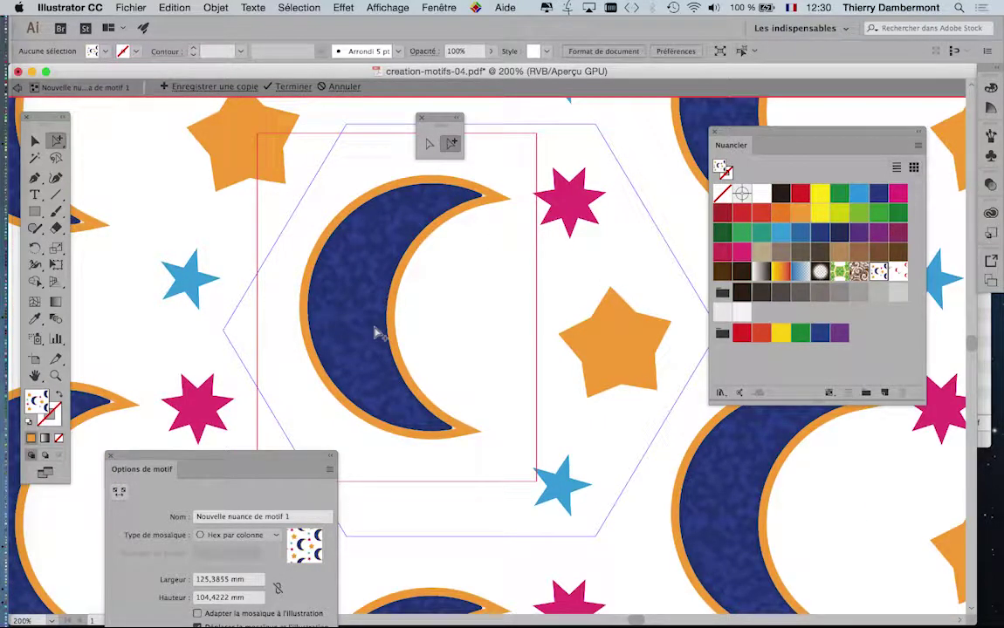
scroll(370, 336, down, 1)
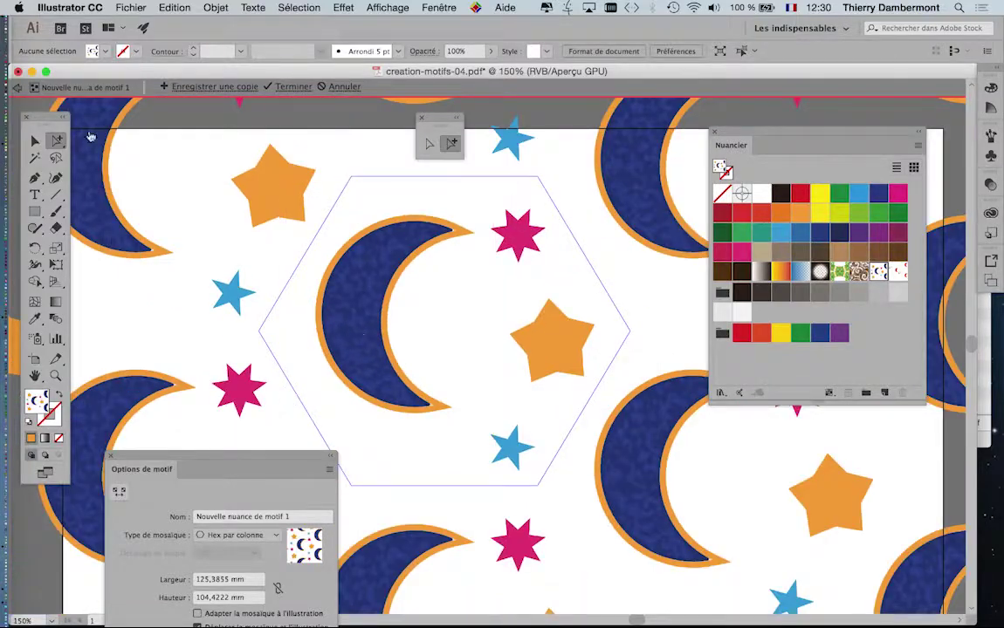
click(25, 89)
click(558, 370)
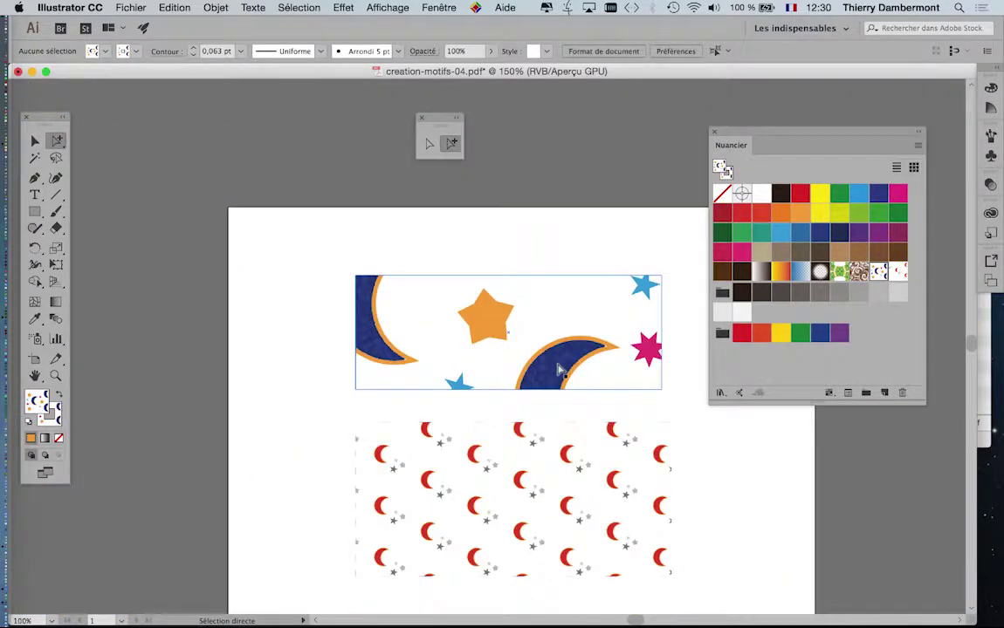
Step: Scale the upper rectangle's pattern uniformly to 25%, including strokes and effects but not the object, then deselect the rectangle
key(alt)
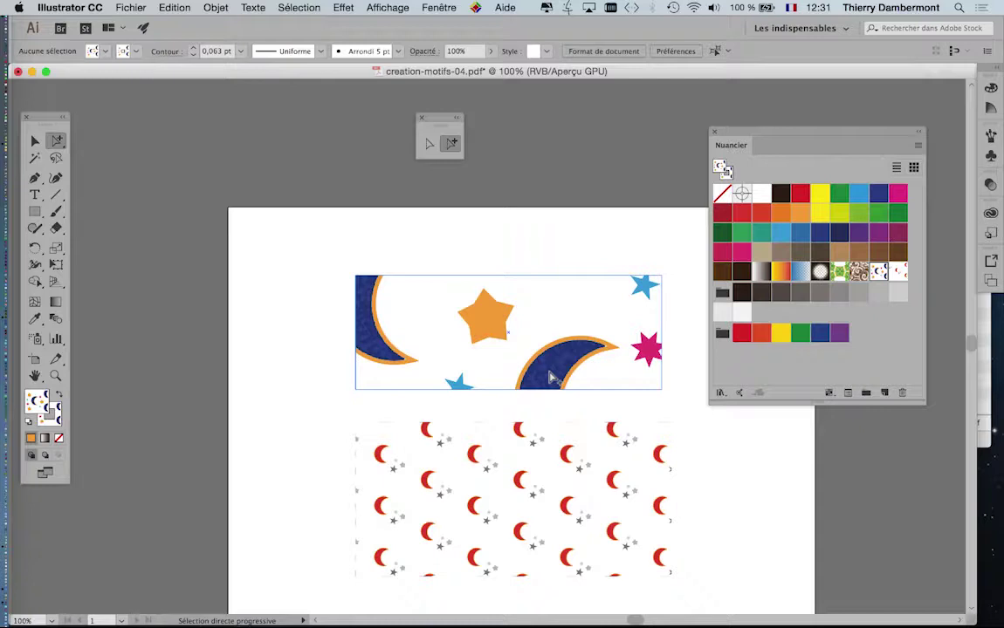
scroll(637, 387, down, 1)
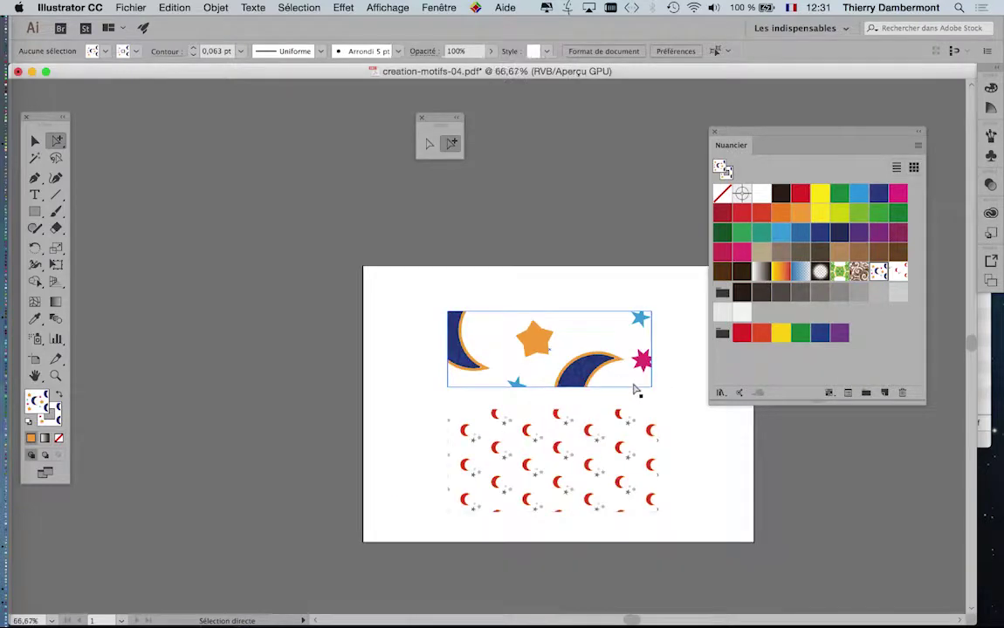
scroll(597, 371, up, 1)
click(565, 342)
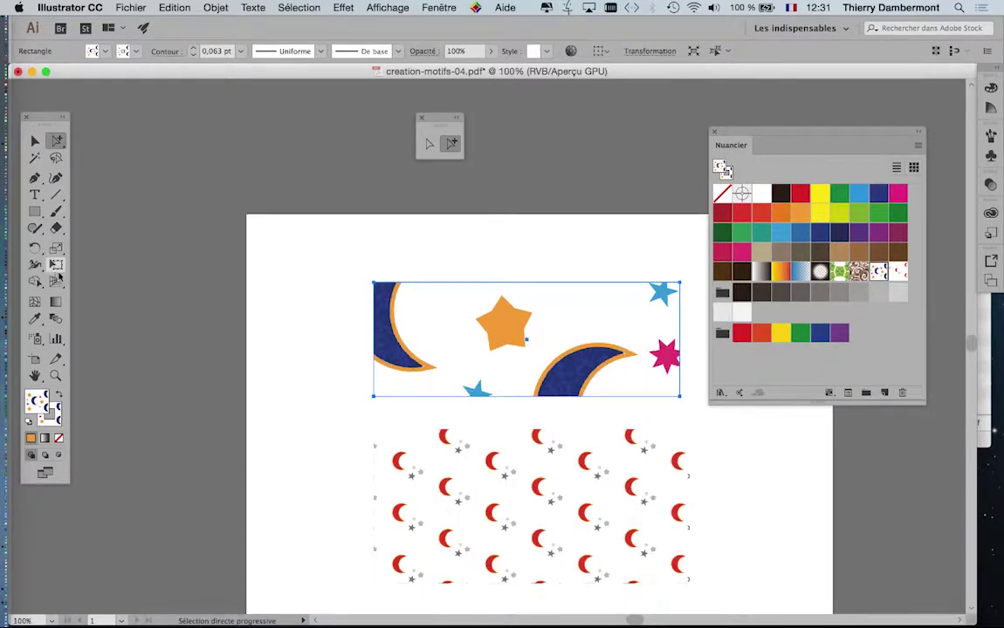
double_click(56, 248)
click(738, 372)
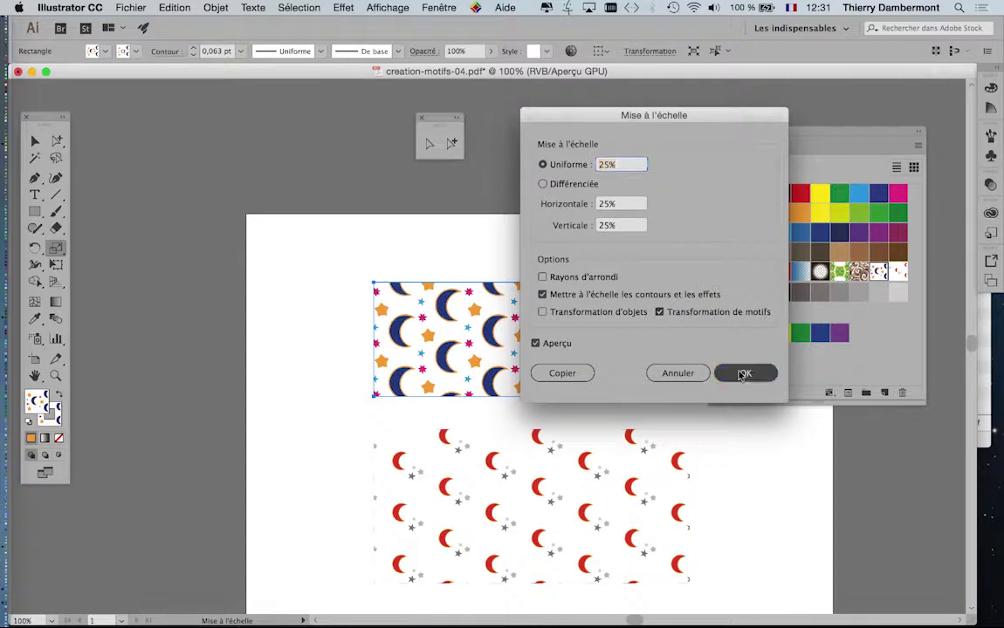
key(v)
drag(44, 115, 47, 91)
click(315, 305)
scroll(315, 305, right, 5)
scroll(315, 304, down, 3)
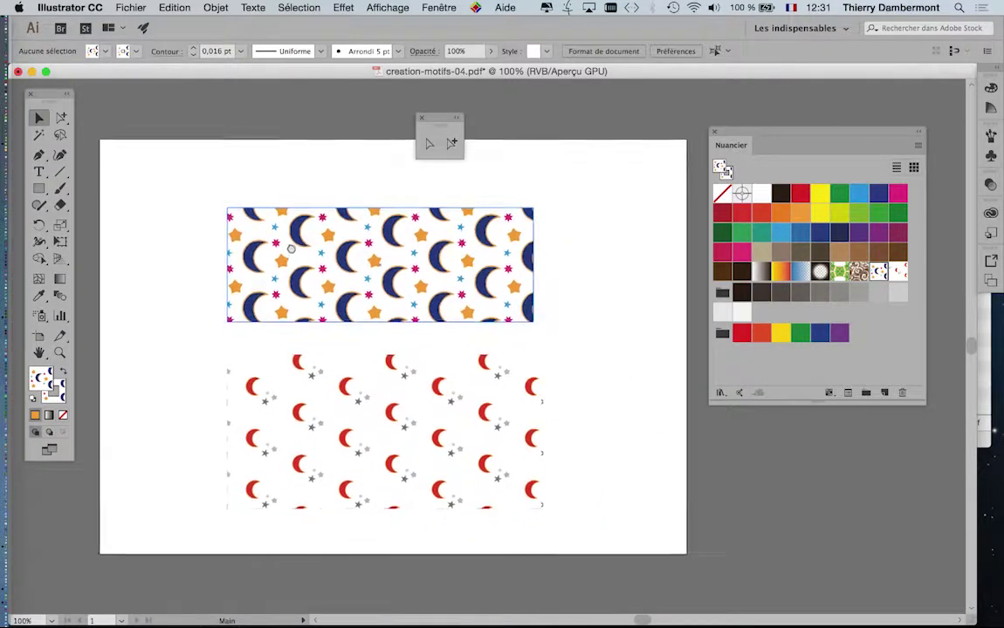